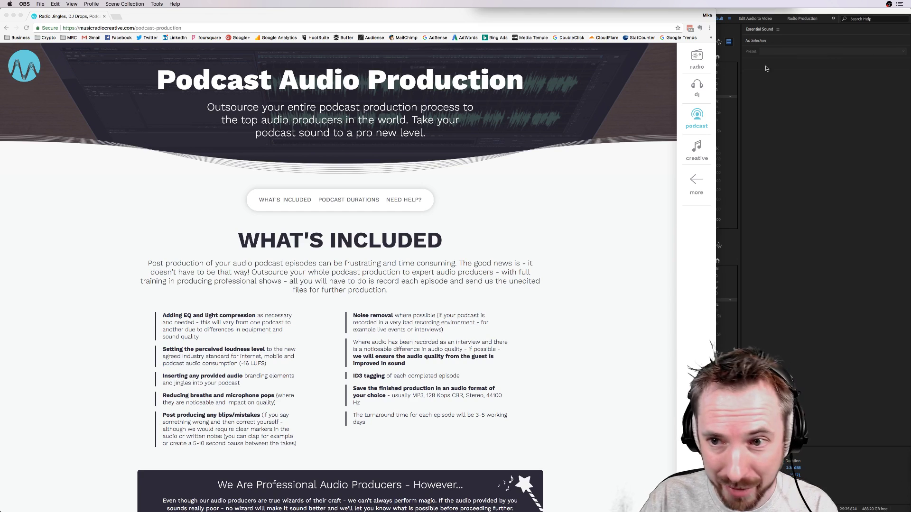
# - Switch to Adobe Audition and play the selected passage of Bad quality telephone interview.mp3
pyautogui.click(778, 122)
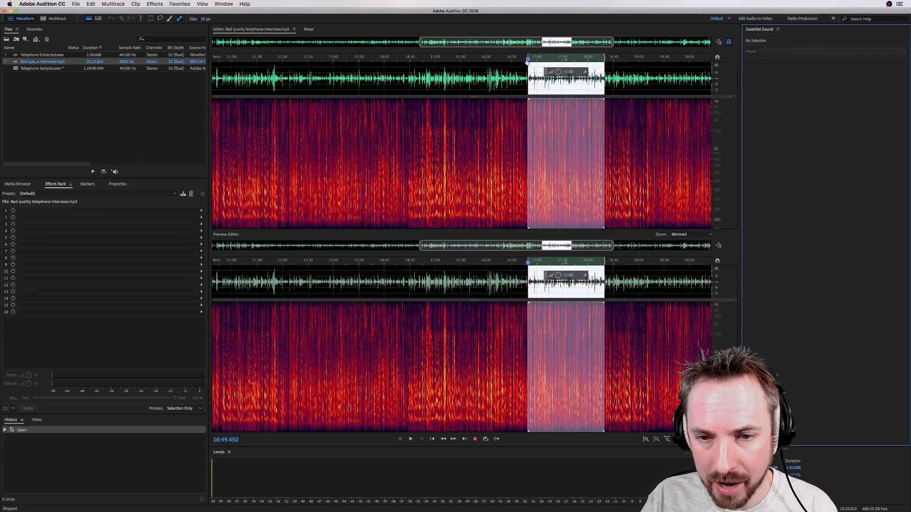
pyautogui.click(530, 35)
pyautogui.press('space')
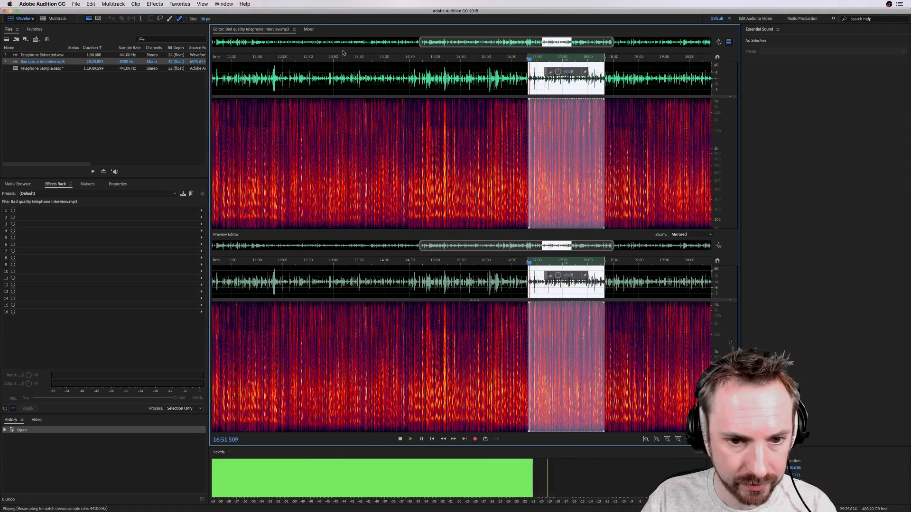
pyautogui.press('space')
# - Open Telephone Extracted.wav in the waveform editor and normalize it to -0.1 dB
pyautogui.doubleClick(57, 56)
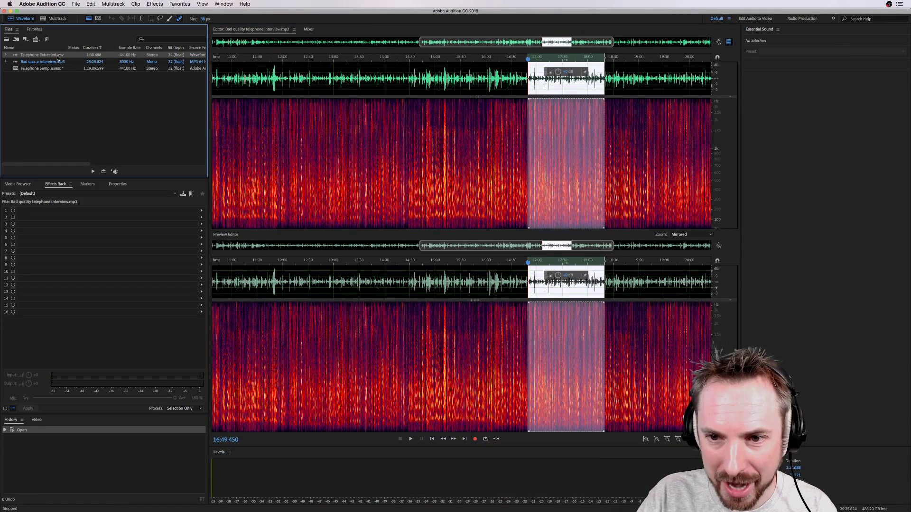
pyautogui.click(180, 4)
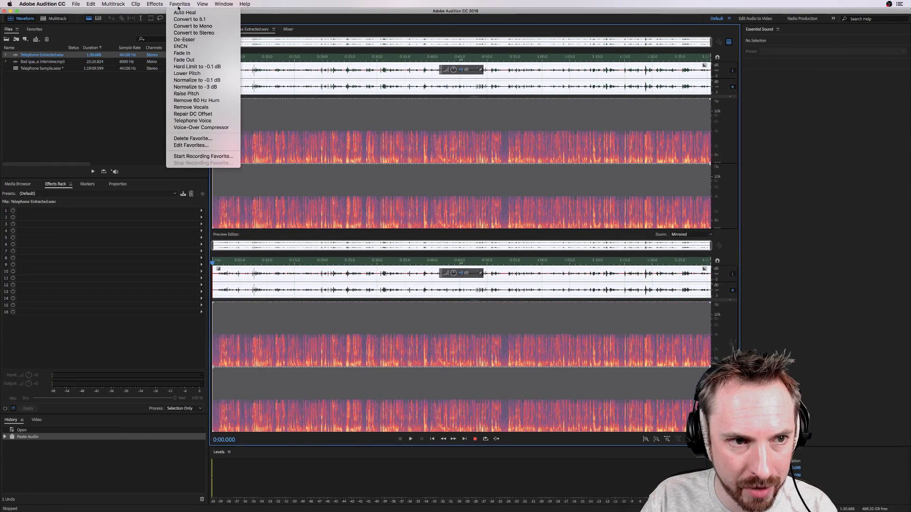
pyautogui.click(195, 81)
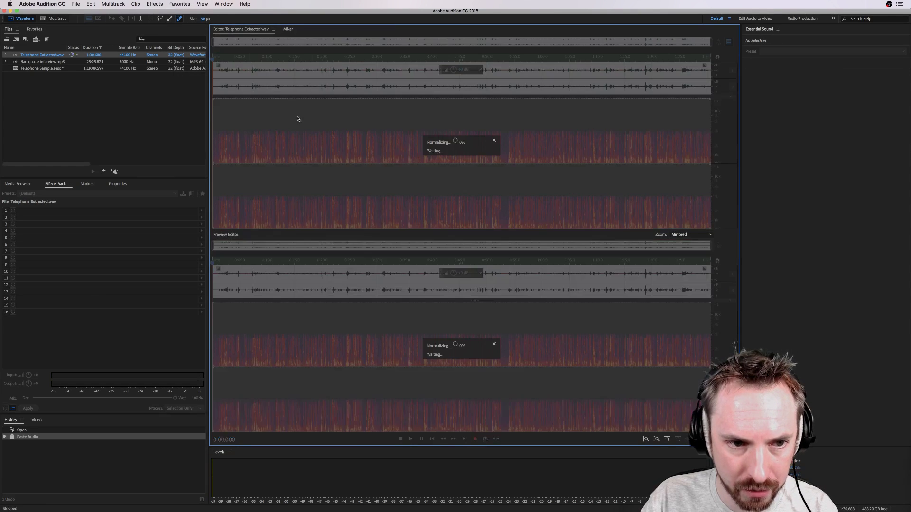
# - Play the beginning of the normalized recording and hide the Preview Editor
pyautogui.press('space')
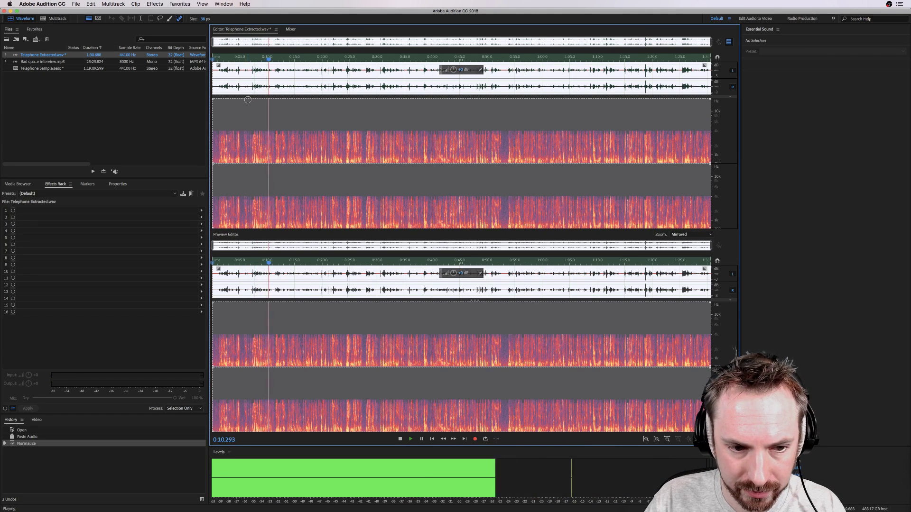
pyautogui.press('space')
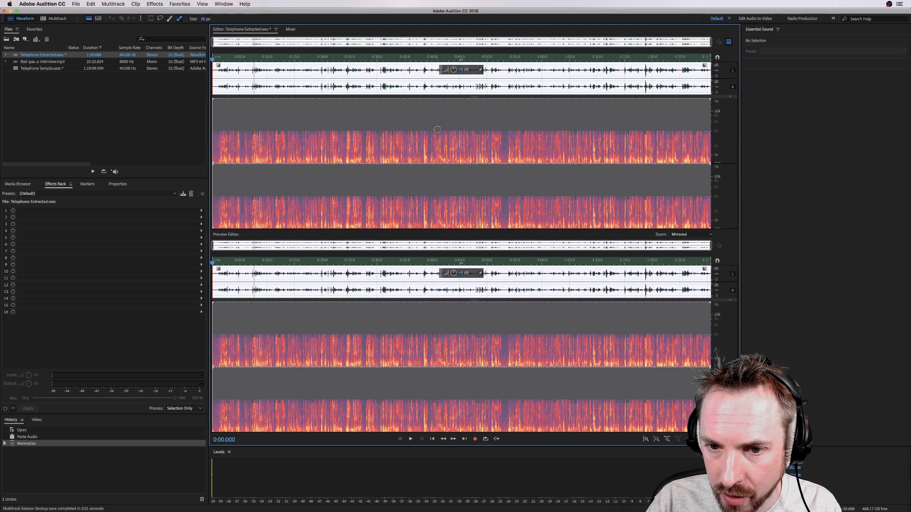
pyautogui.click(729, 41)
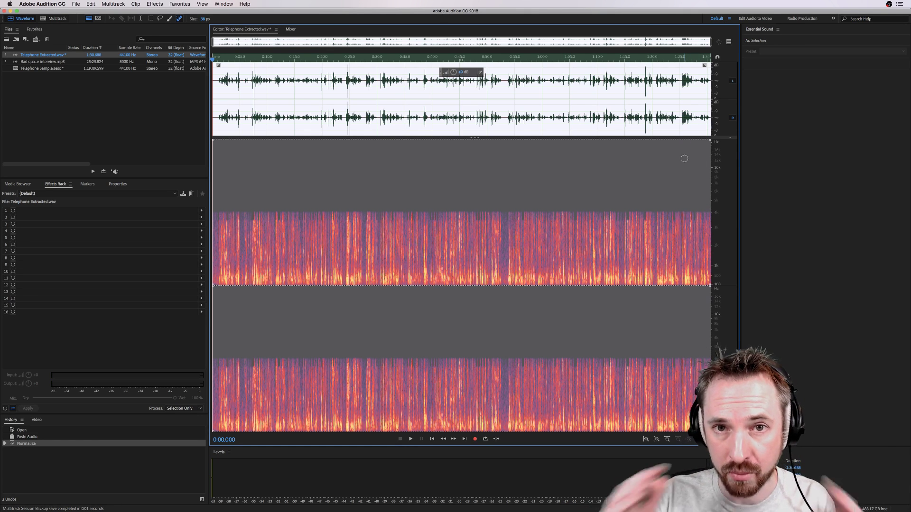
pyautogui.scroll(1, 682, 158)
pyautogui.scroll(1, 681, 158)
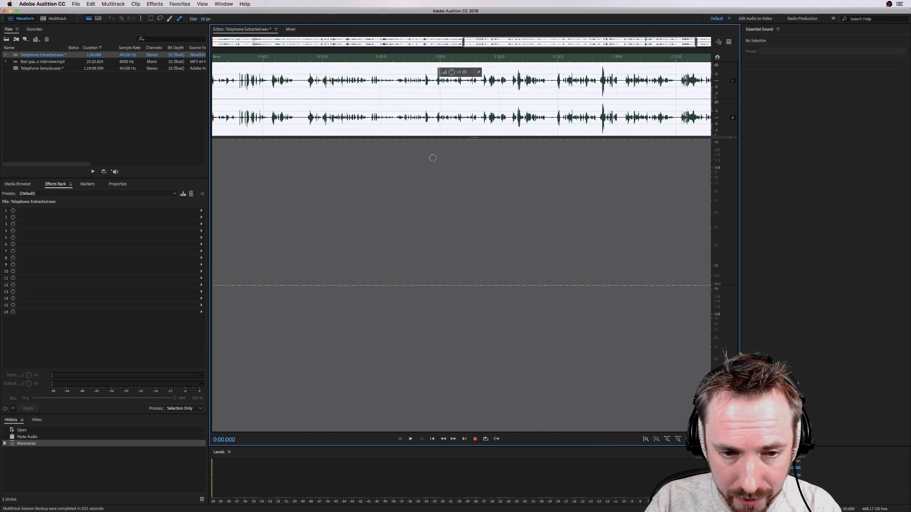
pyautogui.scroll(-1, 450, 113)
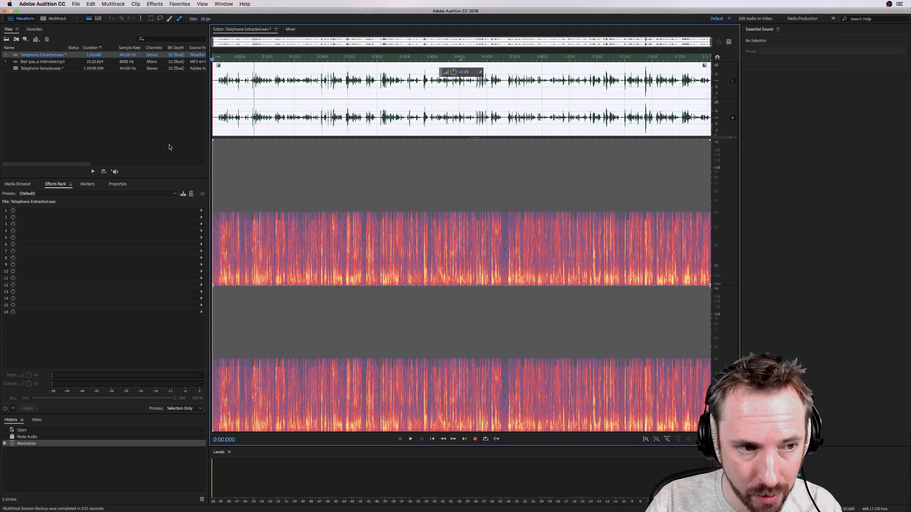
# - Switch to the Telephone Sample multitrack session and place Telephone Extracted.wav at the start of the Skype Guest track
pyautogui.click(48, 18)
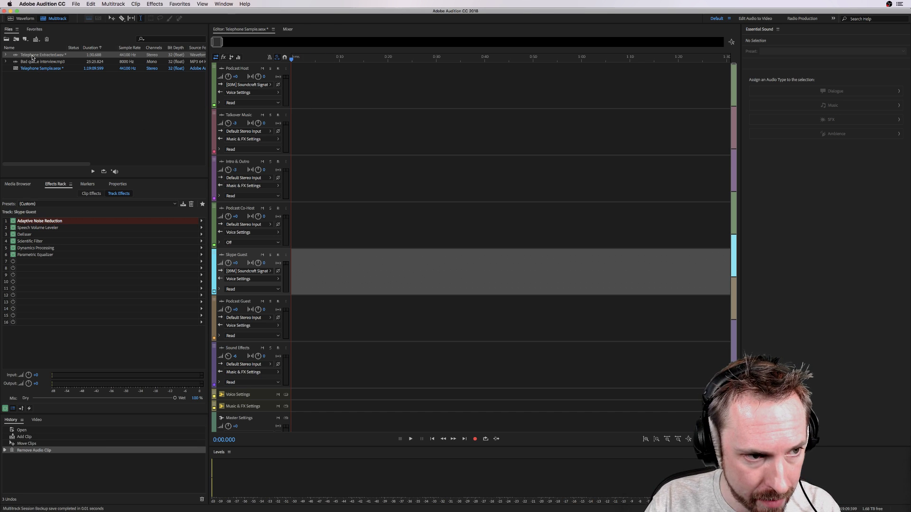
pyautogui.moveTo(32, 57); pyautogui.dragTo(290, 269)
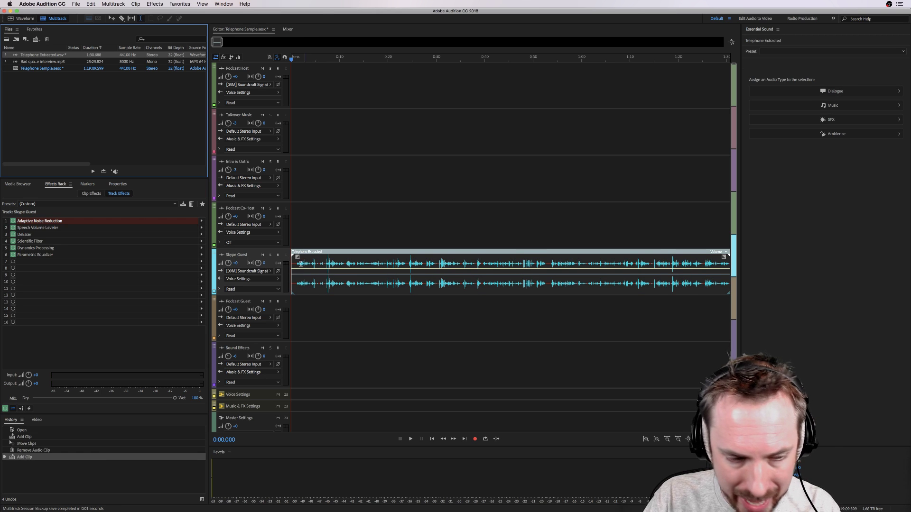
# - Compare playback of the Skype Guest track with Adaptive Noise Reduction bypassed and with it enabled
pyautogui.click(13, 221)
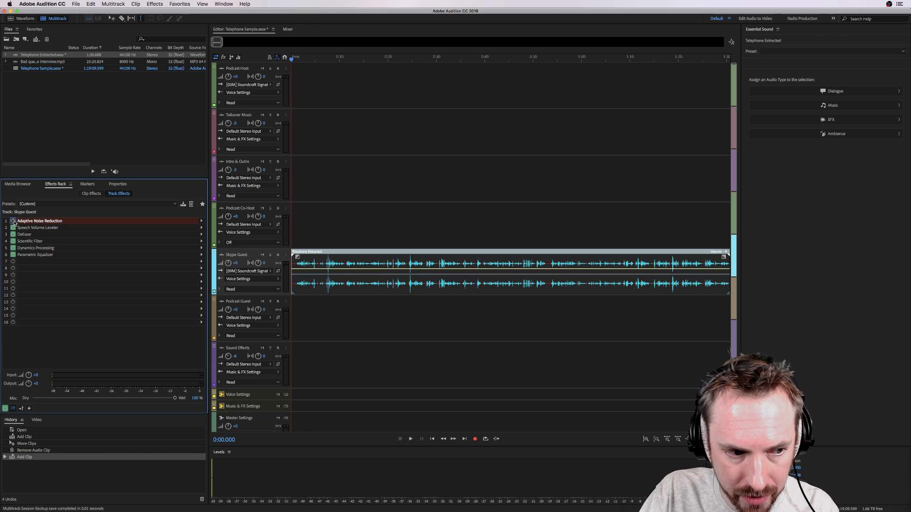
pyautogui.click(290, 58)
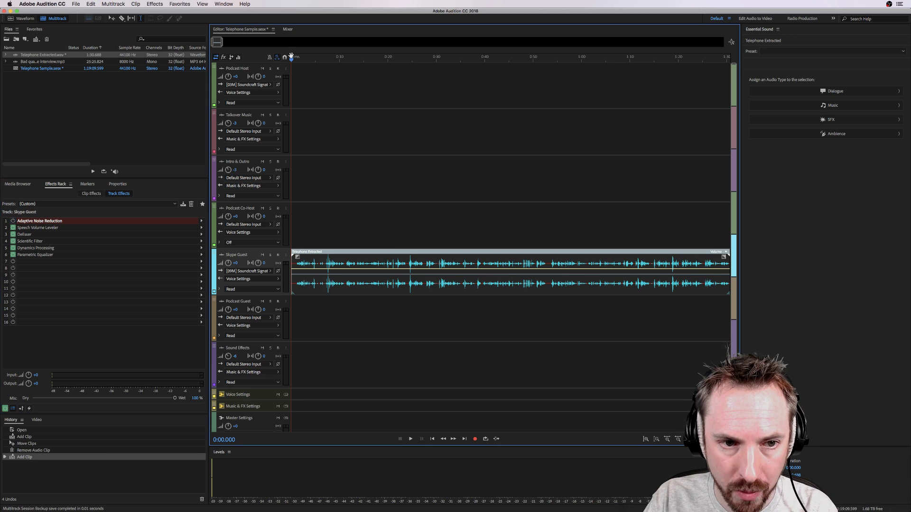
pyautogui.press('space')
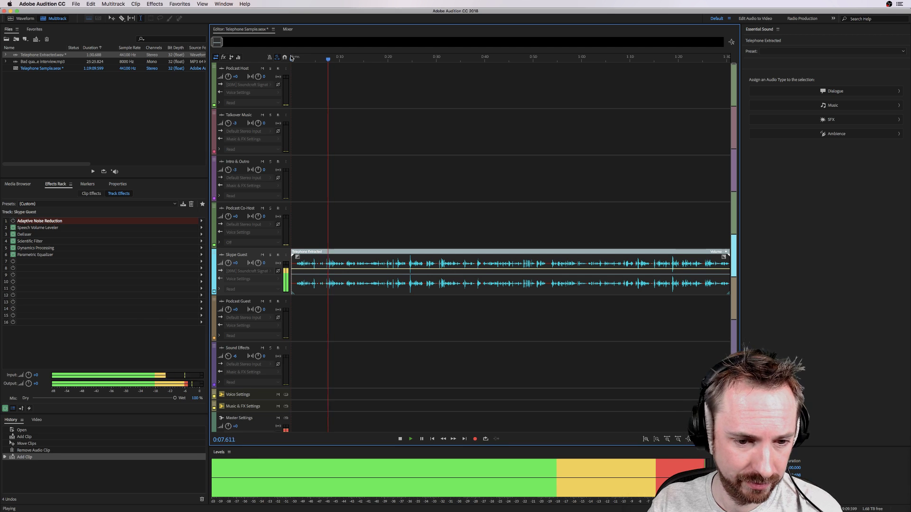
pyautogui.press('space')
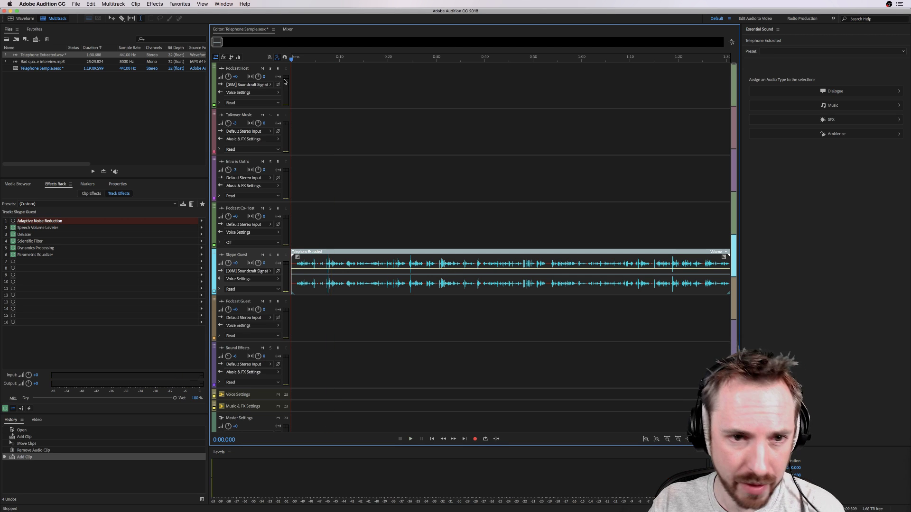
pyautogui.click(13, 222)
pyautogui.press('space')
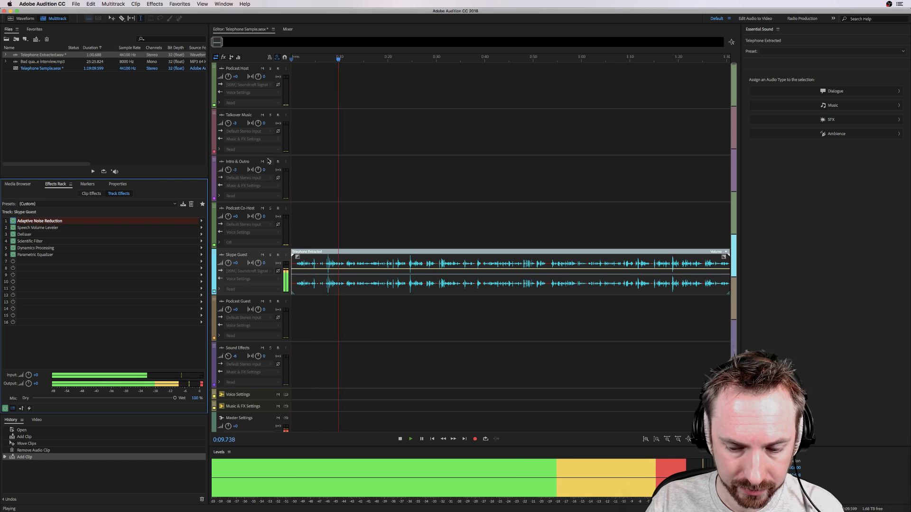
pyautogui.press('space')
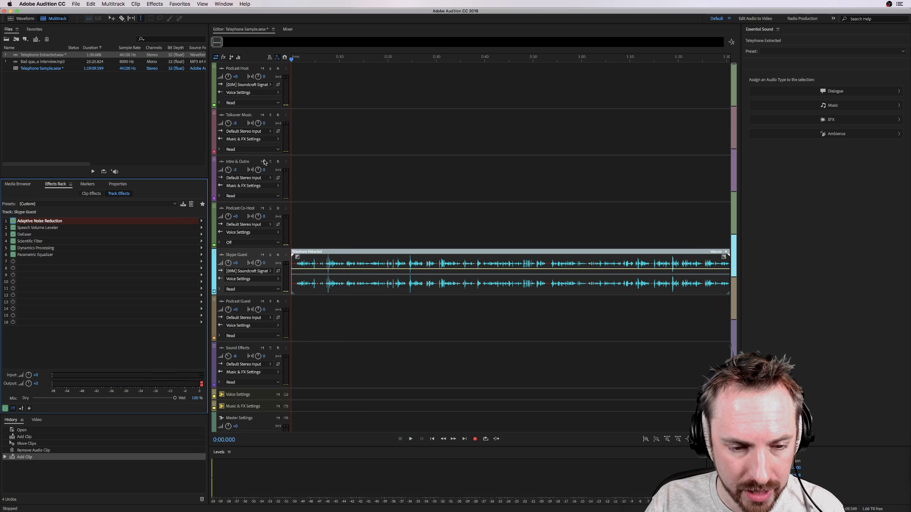
# - Open the Telephone Extracted clip in the waveform editor, listen to its unprocessed beginning, and return to the multitrack session
pyautogui.doubleClick(302, 284)
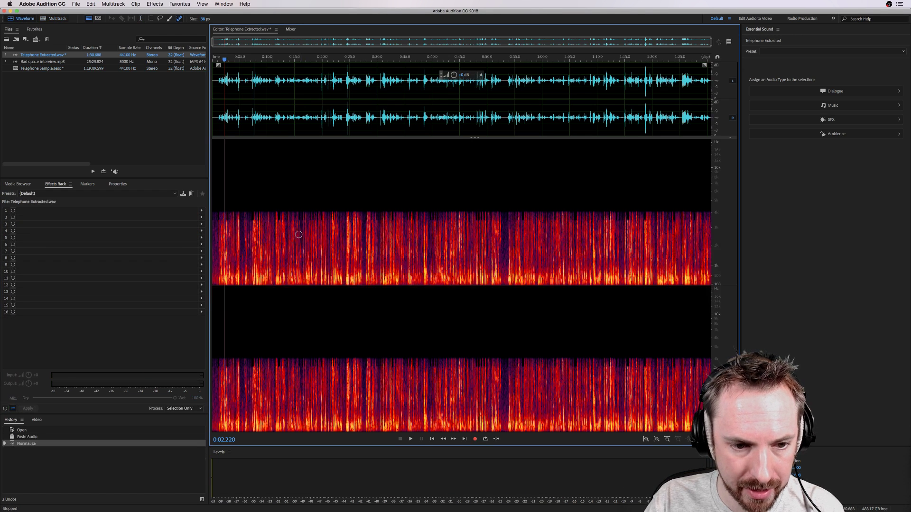
pyautogui.click(212, 118)
pyautogui.press('space')
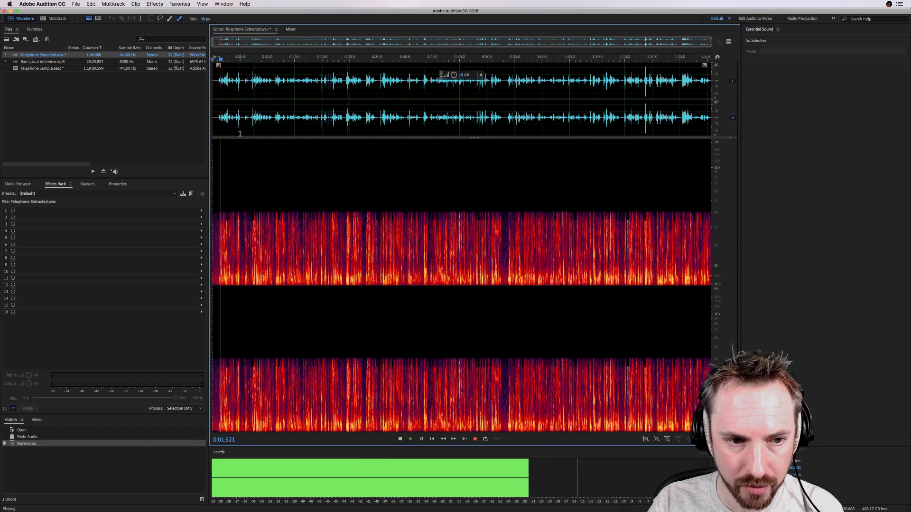
pyautogui.press('space')
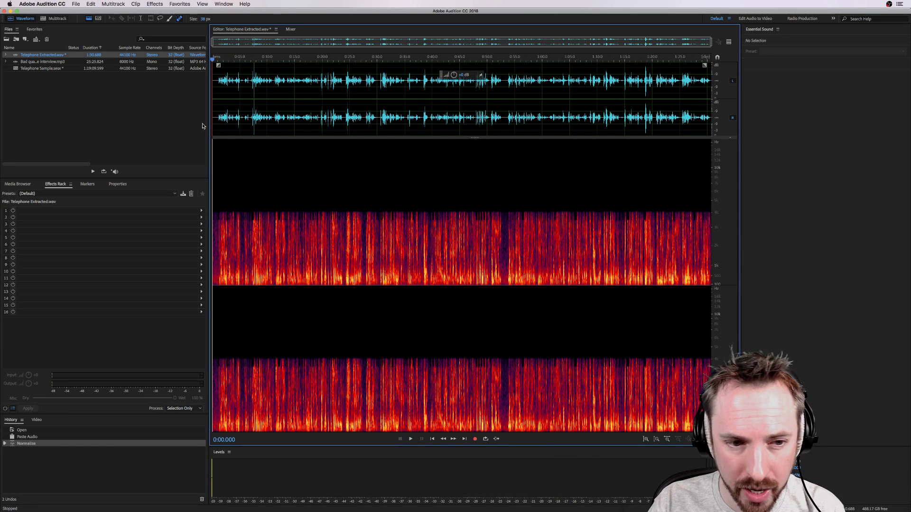
pyautogui.press('=')
pyautogui.press('=')
pyautogui.press('=')
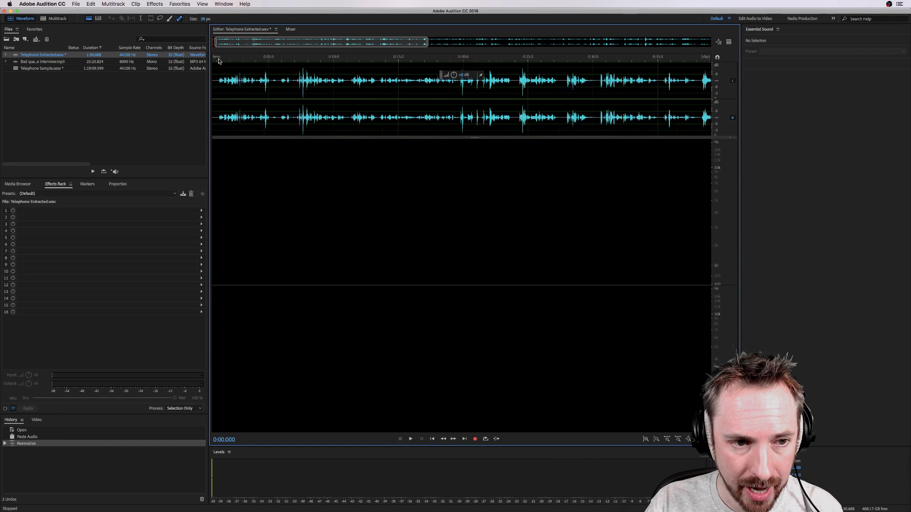
pyautogui.click(43, 19)
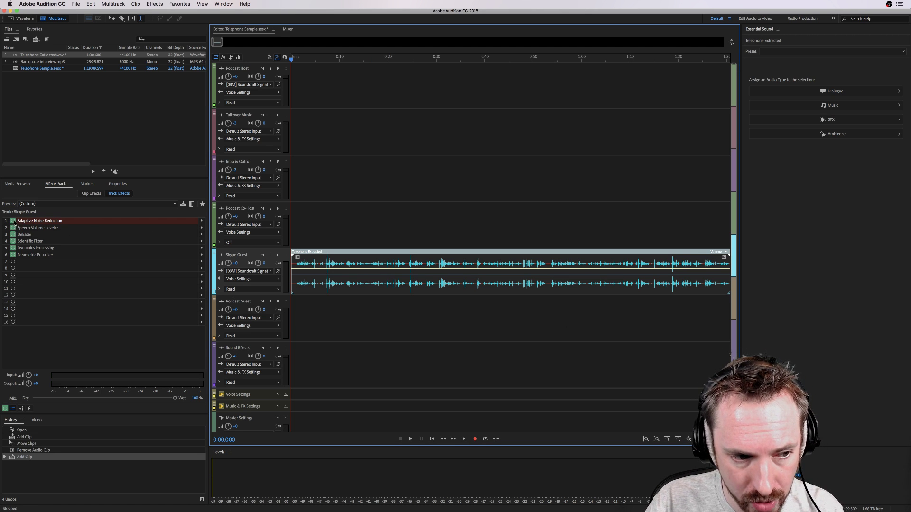
# - Reopen the clip in the waveform editor, then select and play the speech-free gap from about 0:52.5 to 0:53.7
pyautogui.click(305, 291)
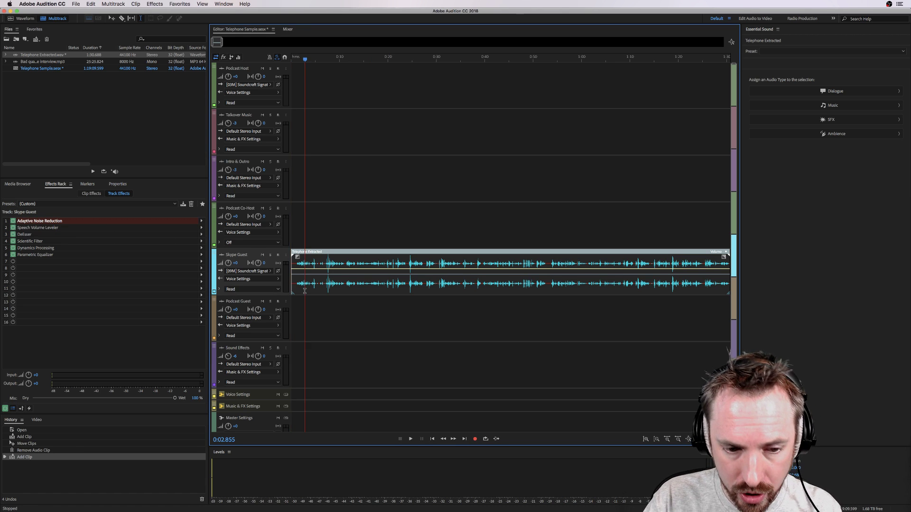
pyautogui.doubleClick(305, 291)
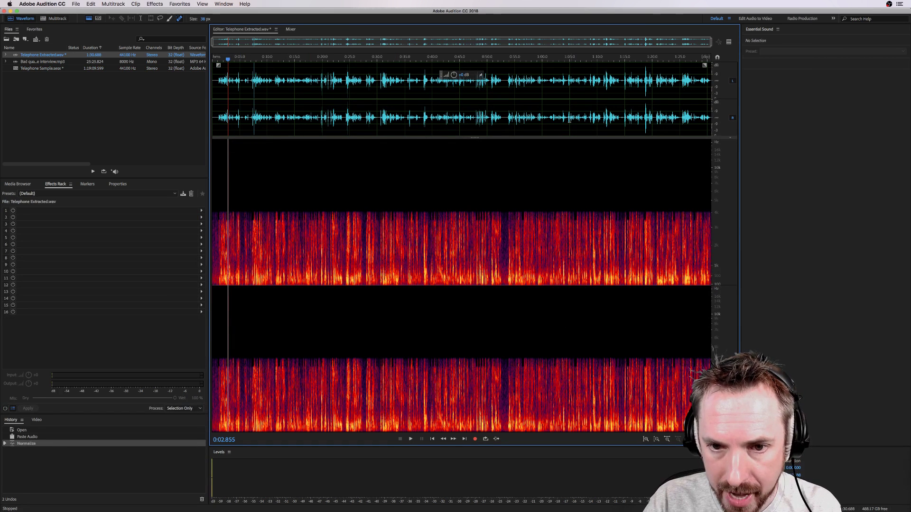
pyautogui.click(499, 117)
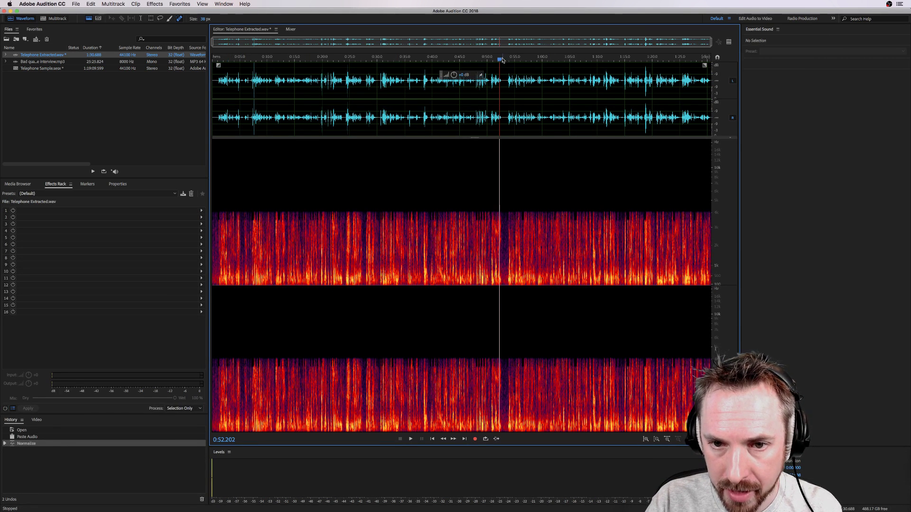
pyautogui.scroll(5, 503, 60)
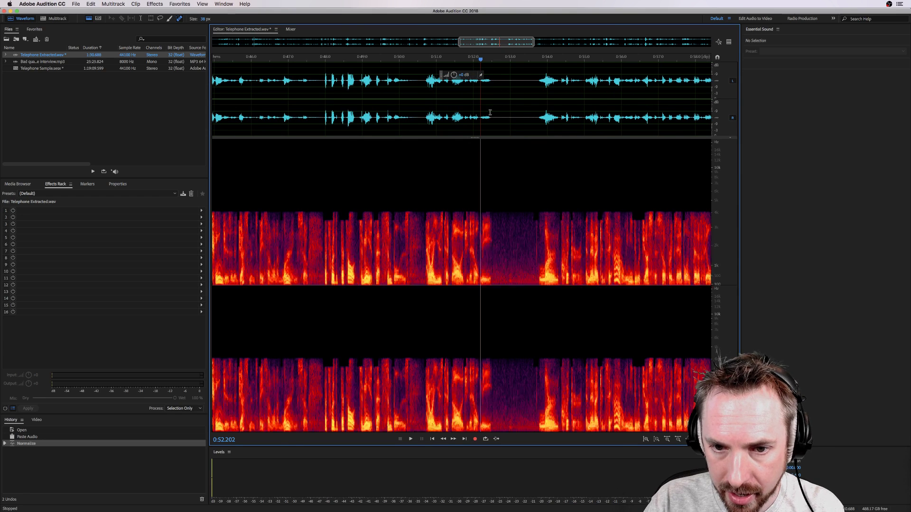
pyautogui.moveTo(493, 118); pyautogui.dragTo(535, 118)
pyautogui.press('space')
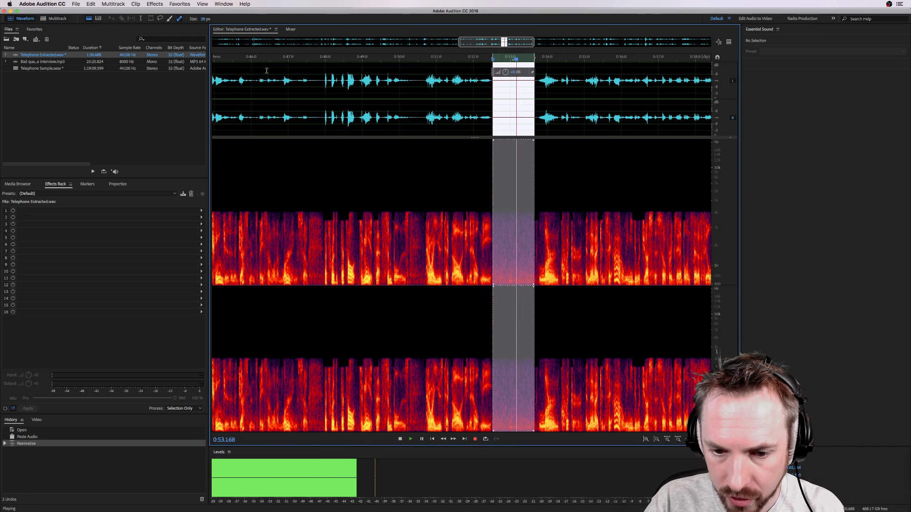
# - Normalize the selected gap temporarily, play back its background noise, and undo the normalization
pyautogui.click(180, 3)
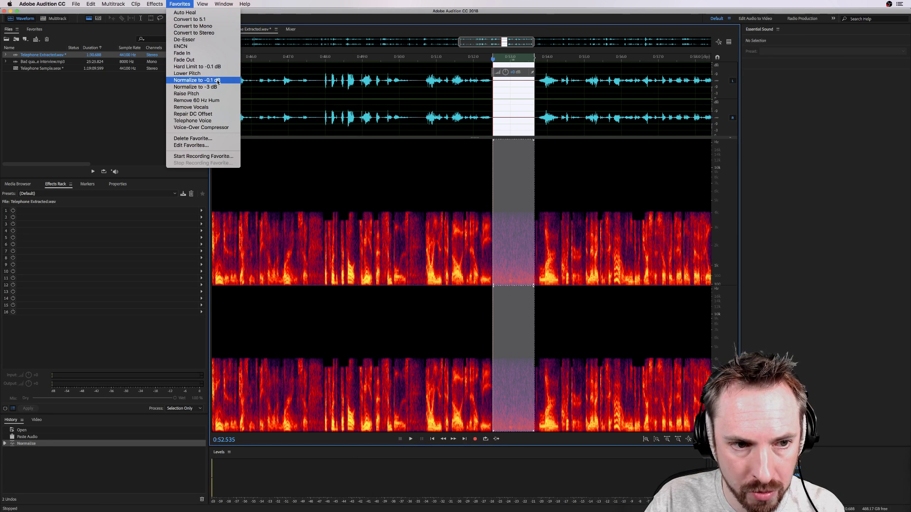
pyautogui.click(203, 87)
pyautogui.press('space')
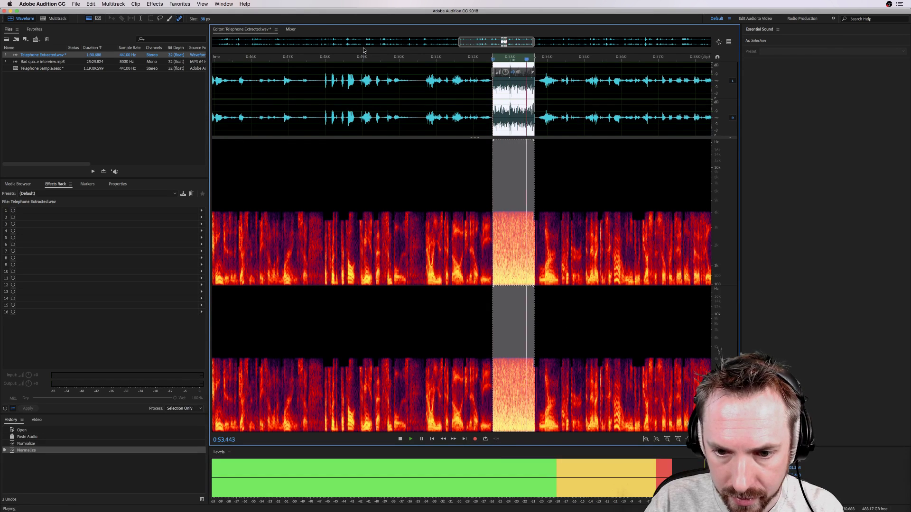
pyautogui.press('super+z')
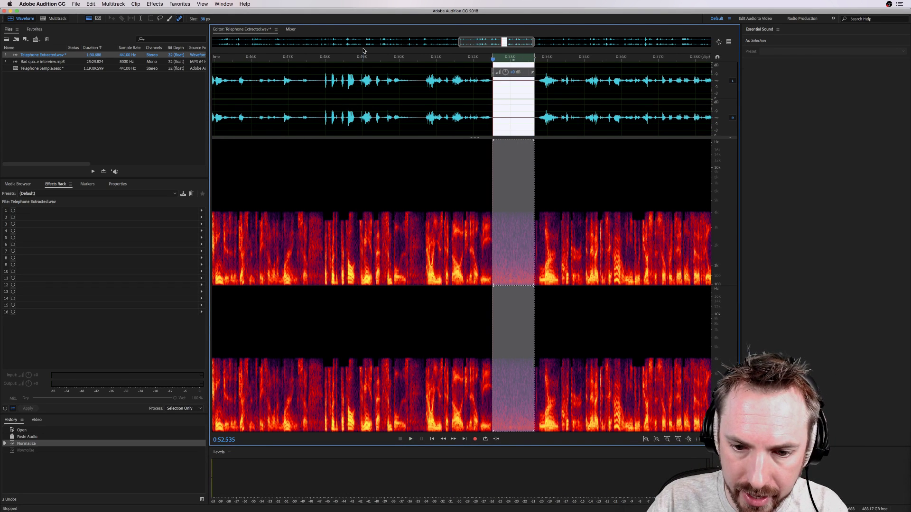
# - Capture a noise print from the selected speech-free gap
pyautogui.click(145, 3)
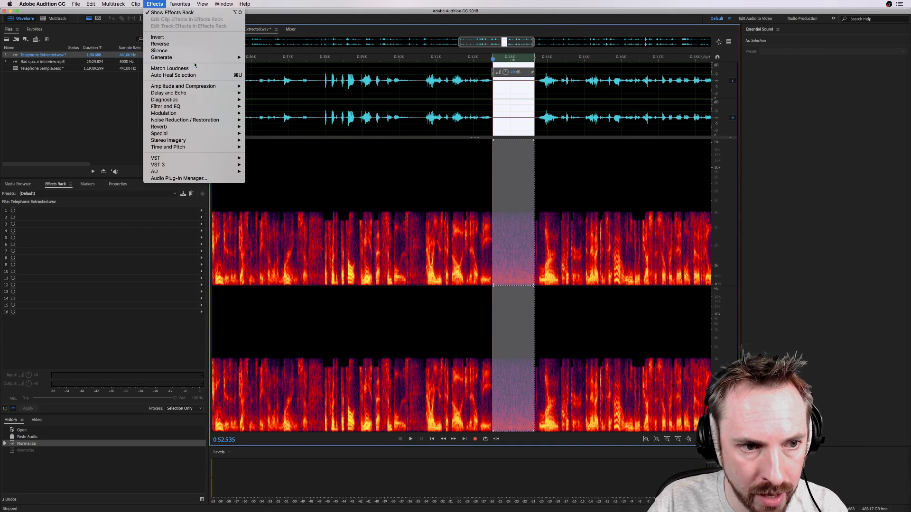
pyautogui.moveTo(208, 120)
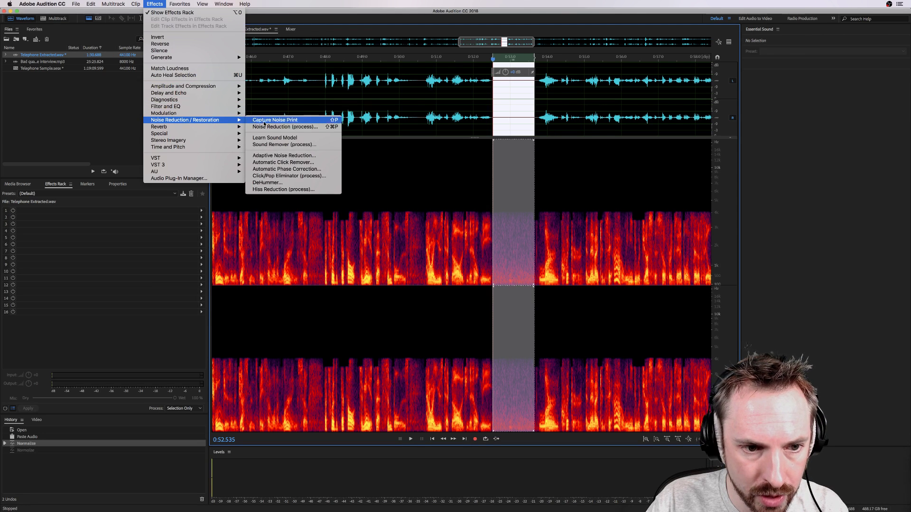
pyautogui.click(275, 121)
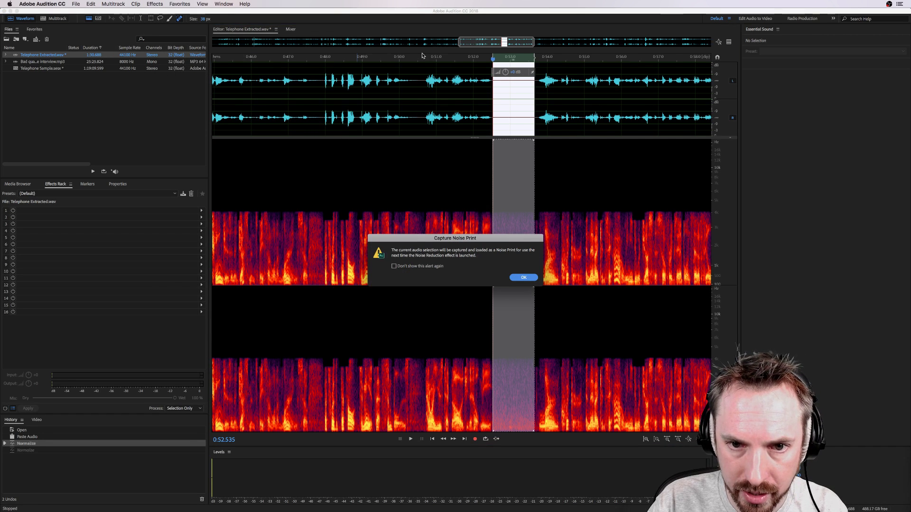
pyautogui.click(523, 277)
pyautogui.press('\\')
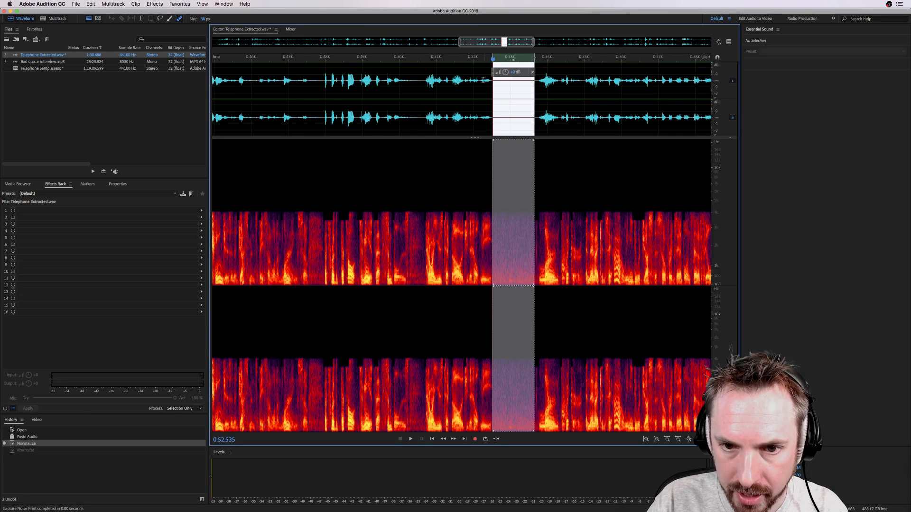
# - Select the whole Telephone Extracted clip and open the Noise Reduction process with the captured noise print
pyautogui.click(414, 56)
pyautogui.press('super+a')
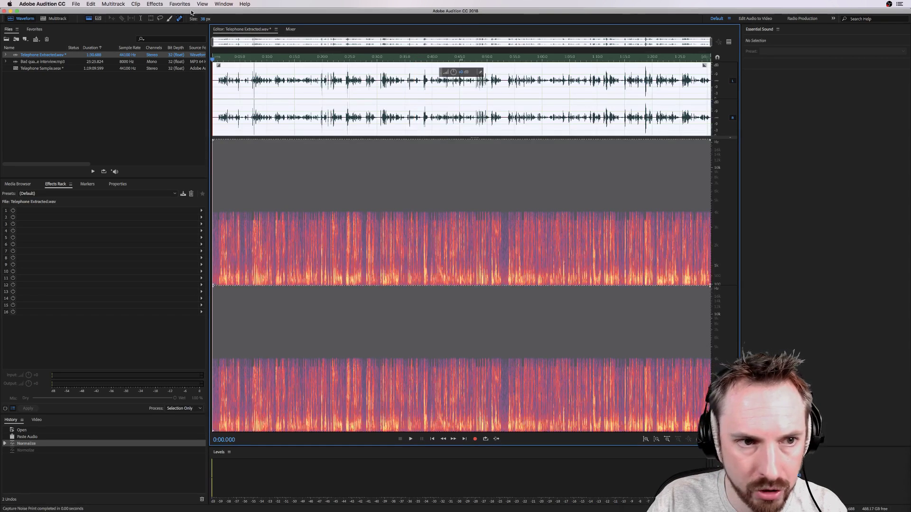
pyautogui.click(149, 8)
pyautogui.moveTo(189, 117)
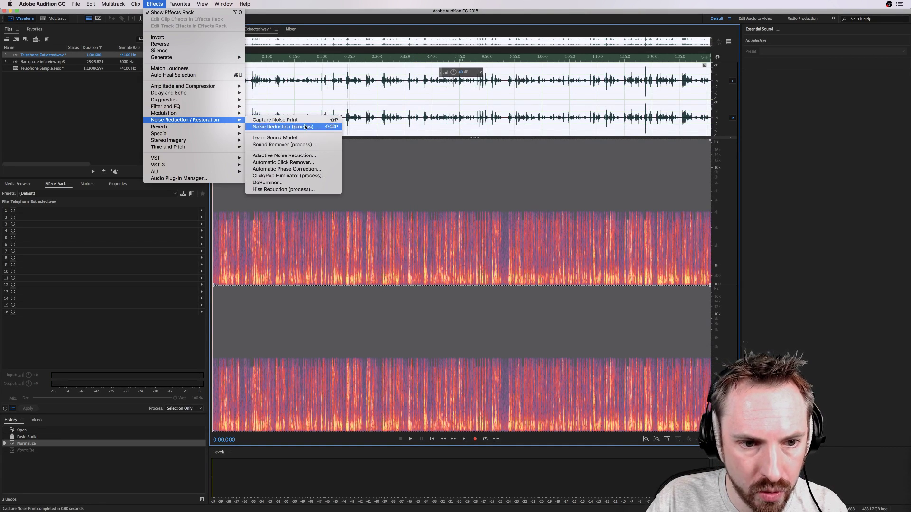
pyautogui.click(284, 126)
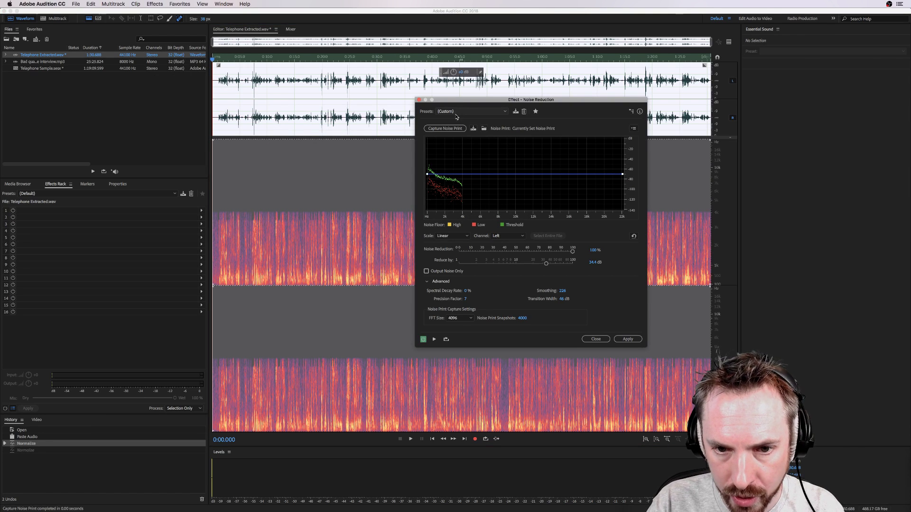
# - Load the Default noise reduction preset and show the preview editor beneath the waveform
pyautogui.click(462, 115)
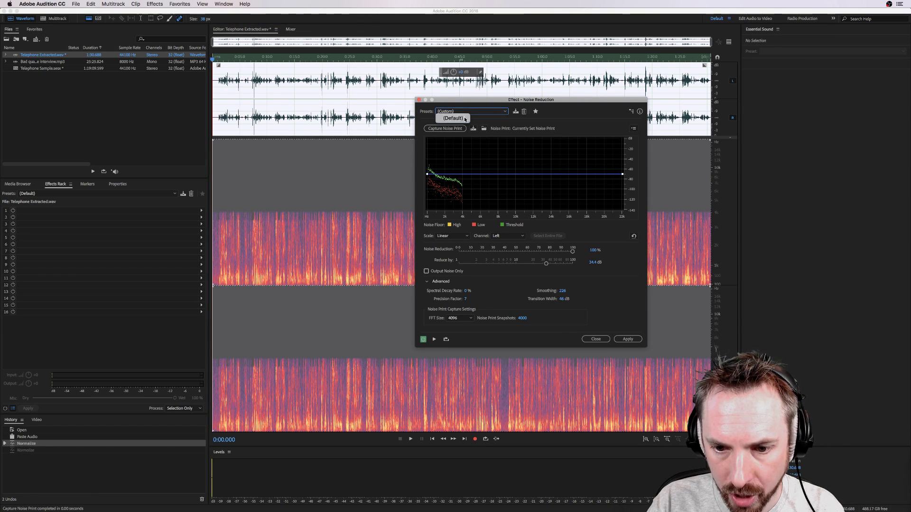
pyautogui.click(451, 121)
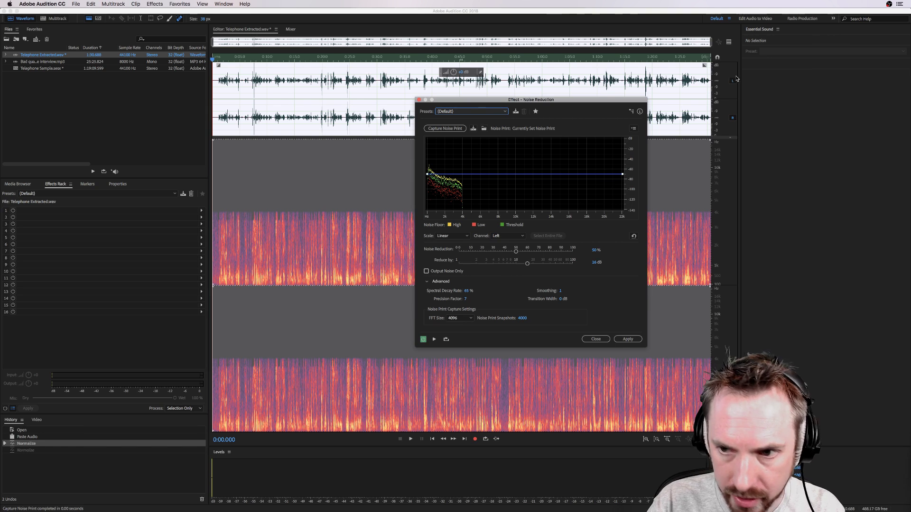
pyautogui.click(729, 42)
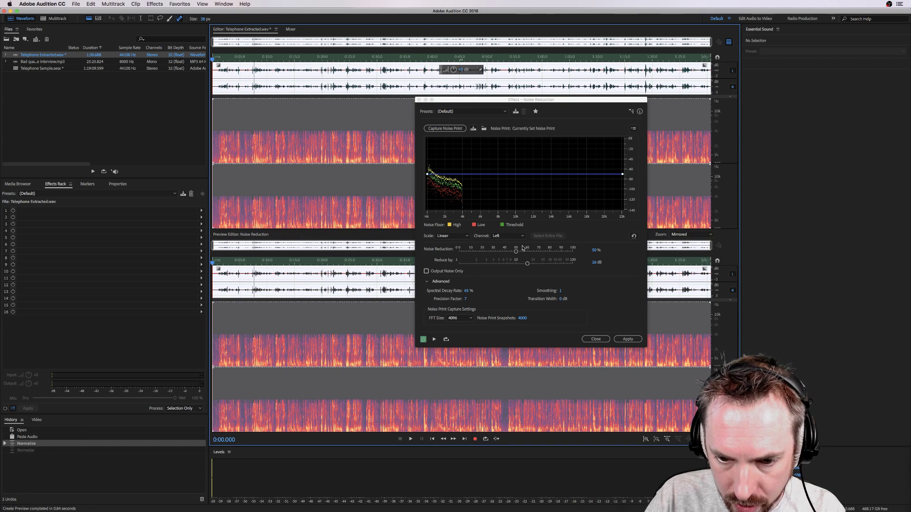
# - Set spectral decay rate to 40%, noise reduction to 79% and reduce by to 30.2 dB, and preview the result
pyautogui.moveTo(467, 292); pyautogui.dragTo(467, 294)
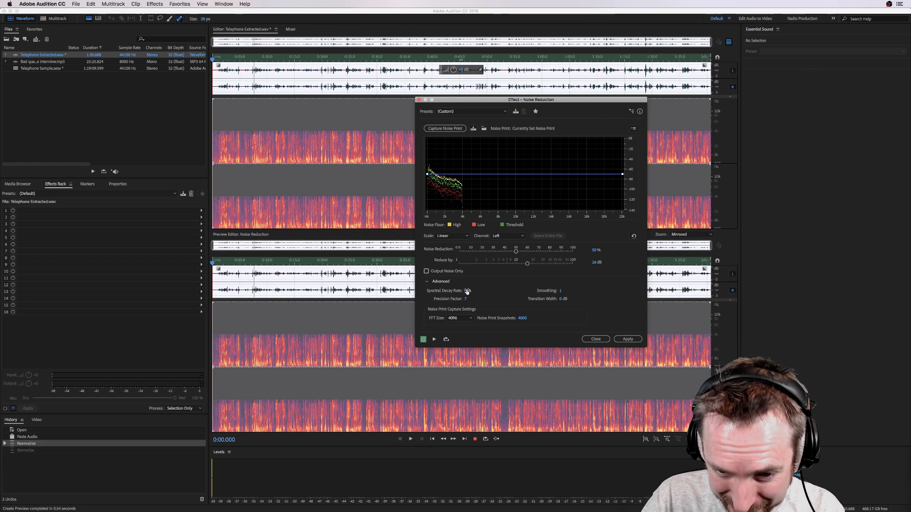
pyautogui.moveTo(465, 290); pyautogui.dragTo(500, 374)
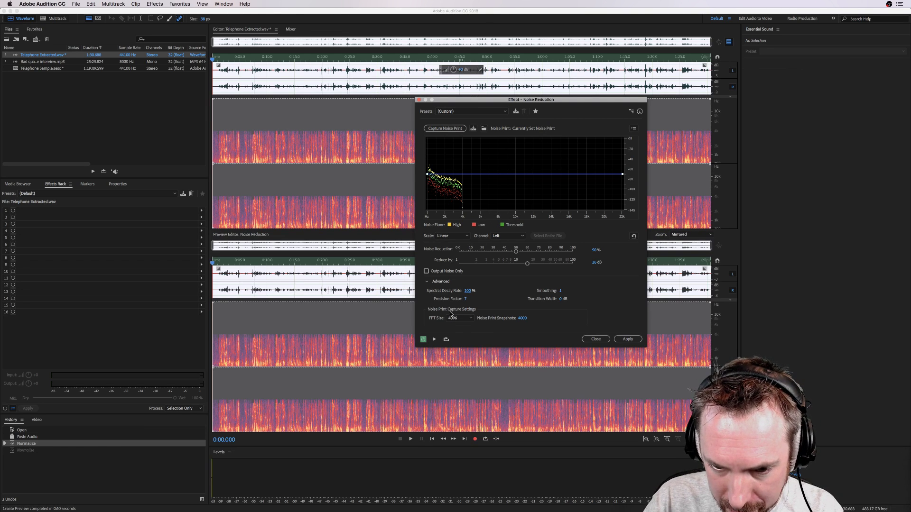
pyautogui.moveTo(467, 290)
pyautogui.mouseDown()
pyautogui.moveTo(466, 306)
pyautogui.moveTo(467, 294)
pyautogui.mouseUp()
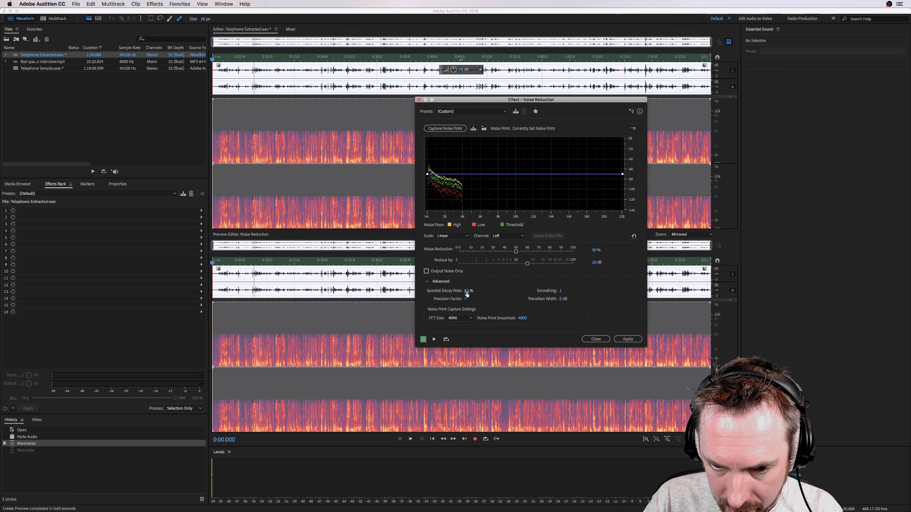
pyautogui.moveTo(516, 250); pyautogui.dragTo(547, 252)
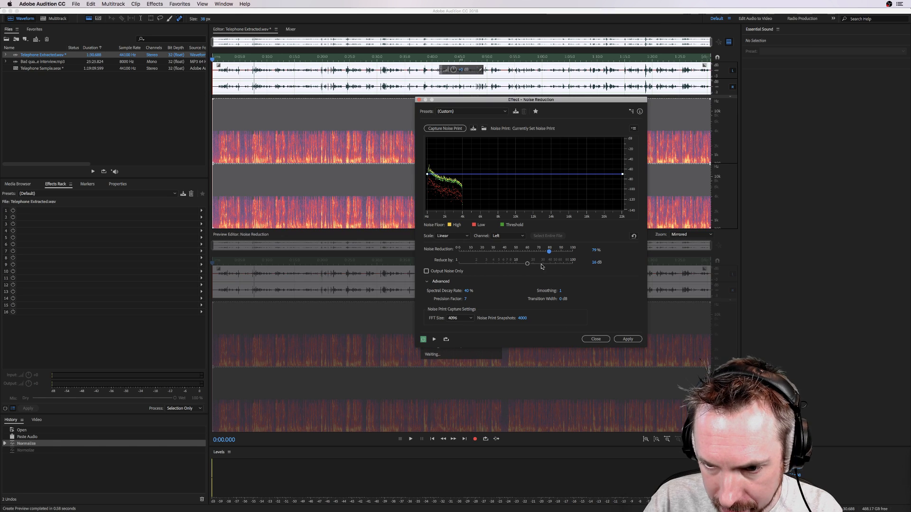
pyautogui.click(543, 264)
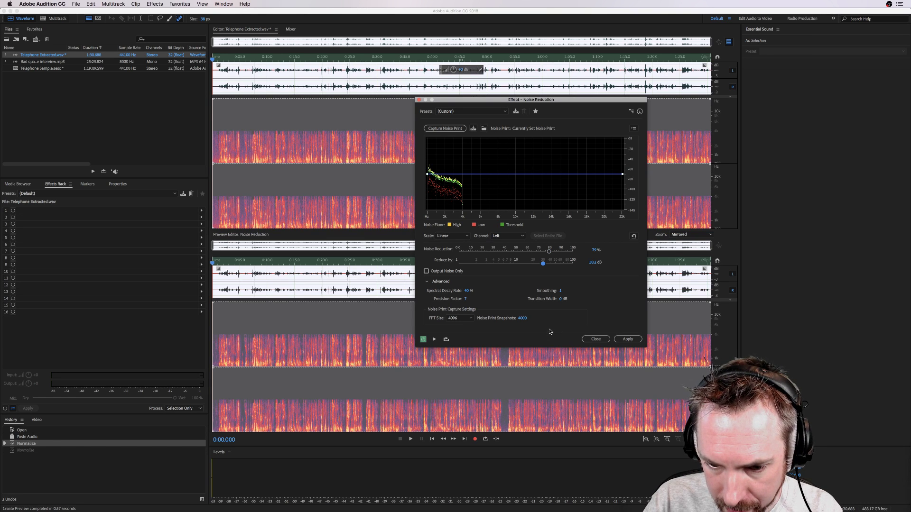
pyautogui.press('space')
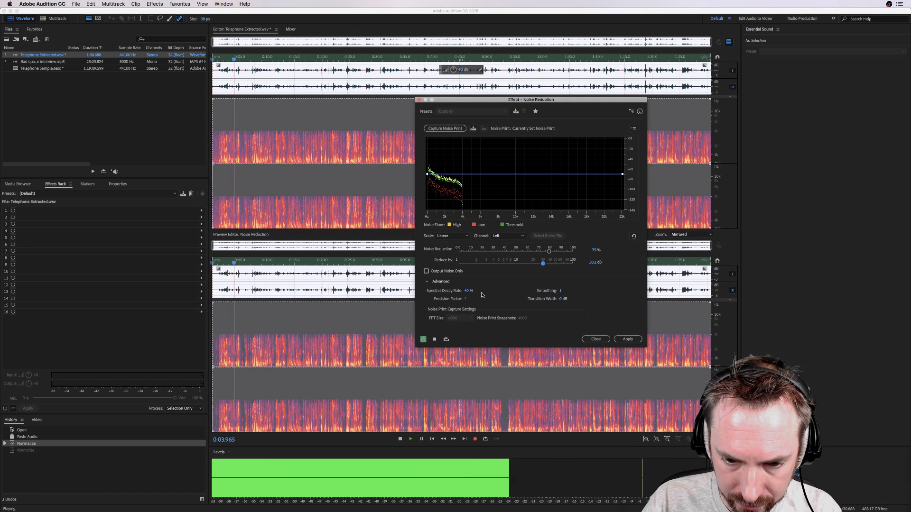
pyautogui.press('space')
# - Set spectral decay rate to 0%, noise reduction to 88% and reduce by to 41 dB, listening to the preview
pyautogui.press('space')
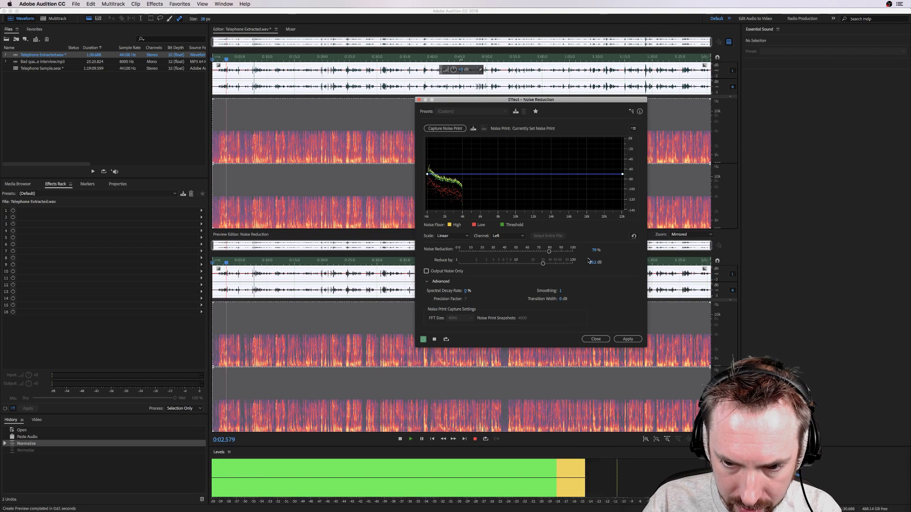
pyautogui.moveTo(593, 263); pyautogui.dragTo(559, 252)
pyautogui.press('space')
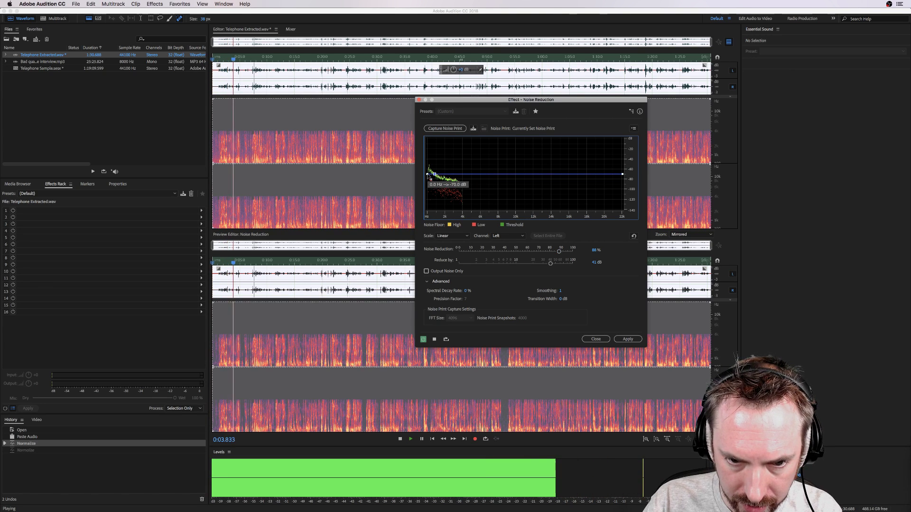
# - Raise the noise reduction curve below about 2 kHz to roughly -40 dB while previewing, and apply the effect
pyautogui.moveTo(428, 174)
pyautogui.mouseDown()
pyautogui.moveTo(428, 211)
pyautogui.moveTo(433, 158)
pyautogui.mouseUp()
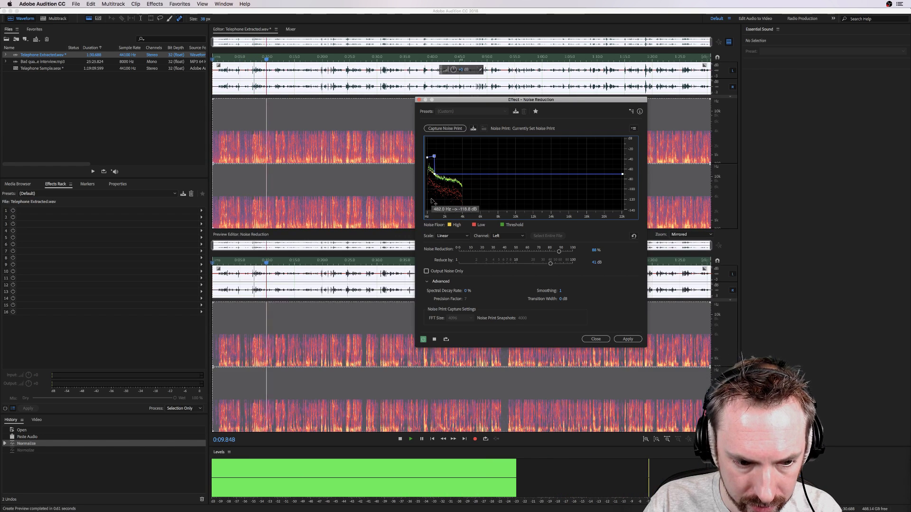
pyautogui.press('space')
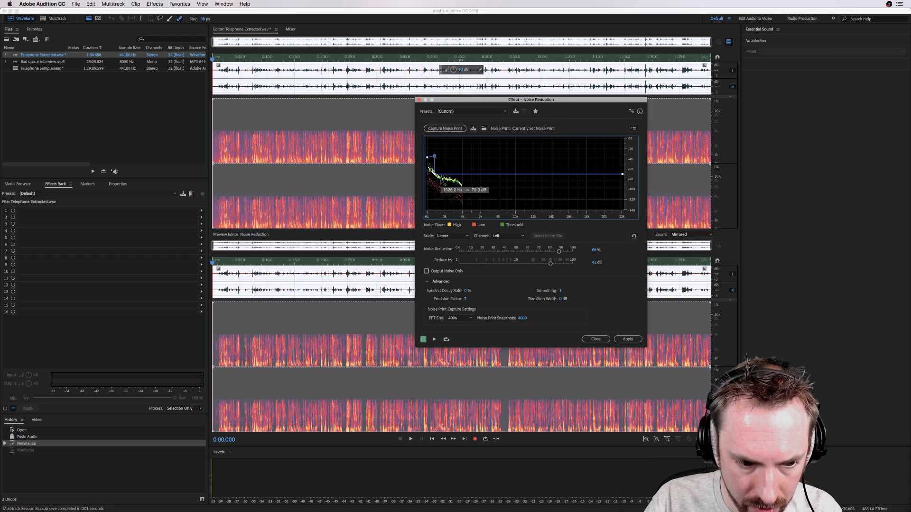
pyautogui.moveTo(435, 174); pyautogui.dragTo(443, 163)
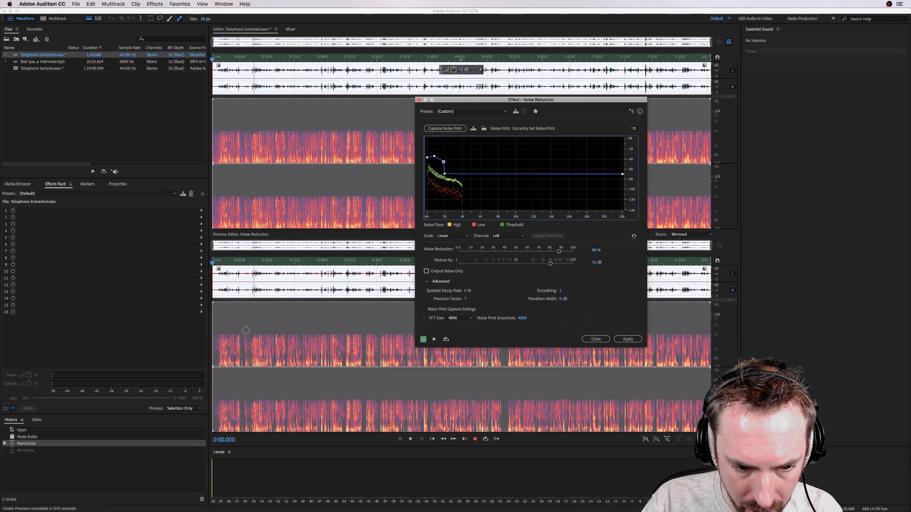
pyautogui.press('space')
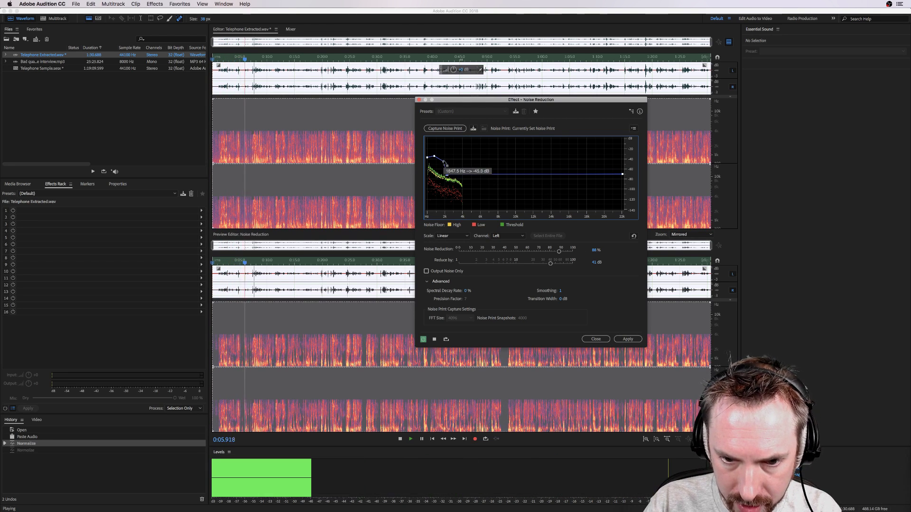
pyautogui.moveTo(444, 165); pyautogui.dragTo(444, 158)
pyautogui.press('space')
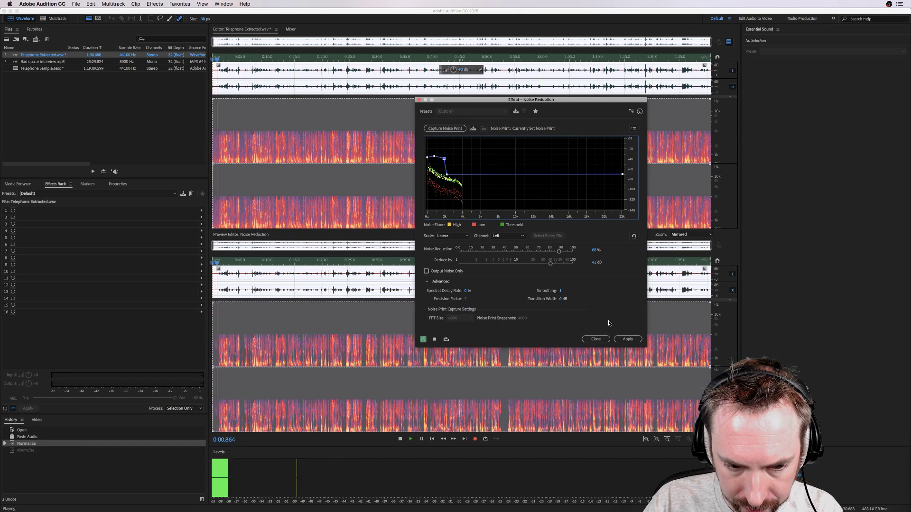
pyautogui.click(629, 338)
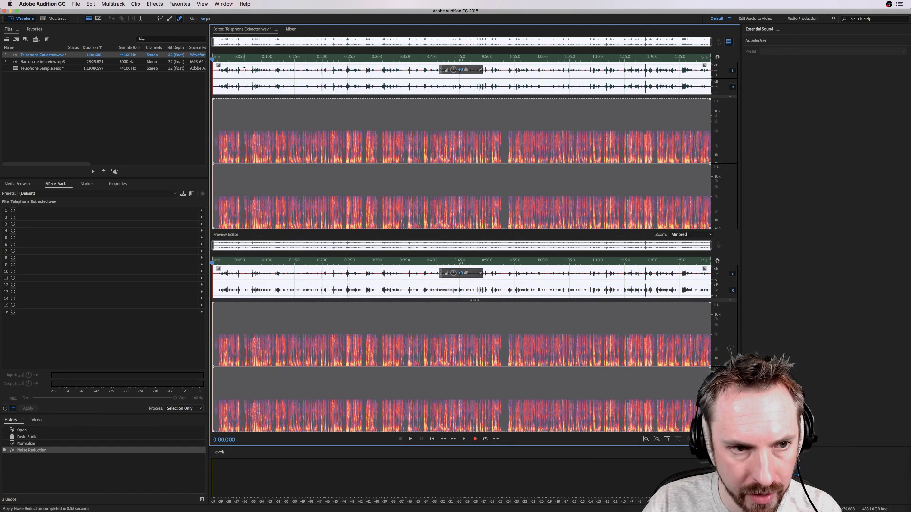
# - Apply the Single-band Compressor with a threshold of about -19.5 dB and 10.7 dB output gain, and play back the result
pyautogui.click(155, 3)
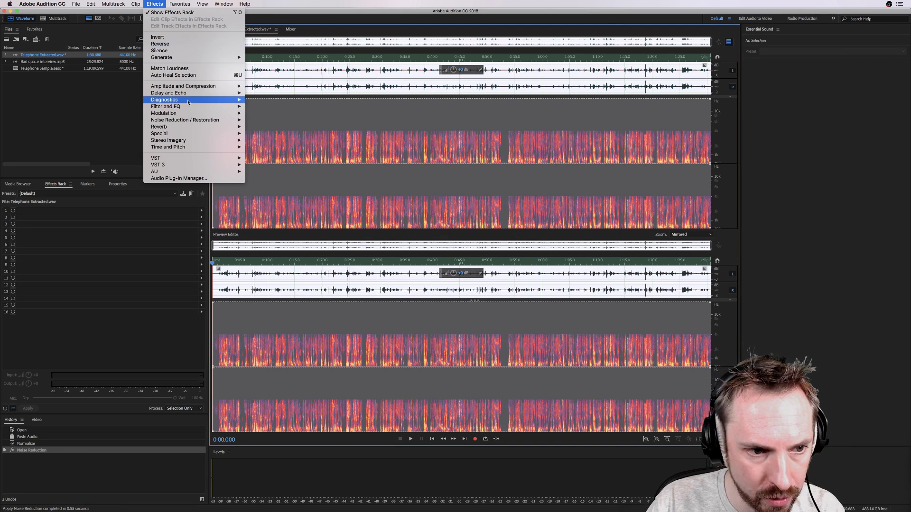
pyautogui.click(285, 154)
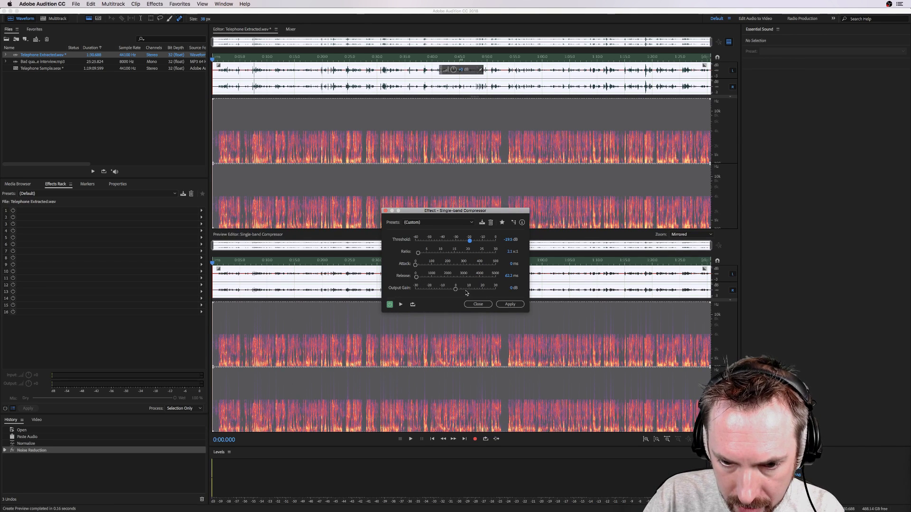
pyautogui.moveTo(455, 291); pyautogui.dragTo(470, 292)
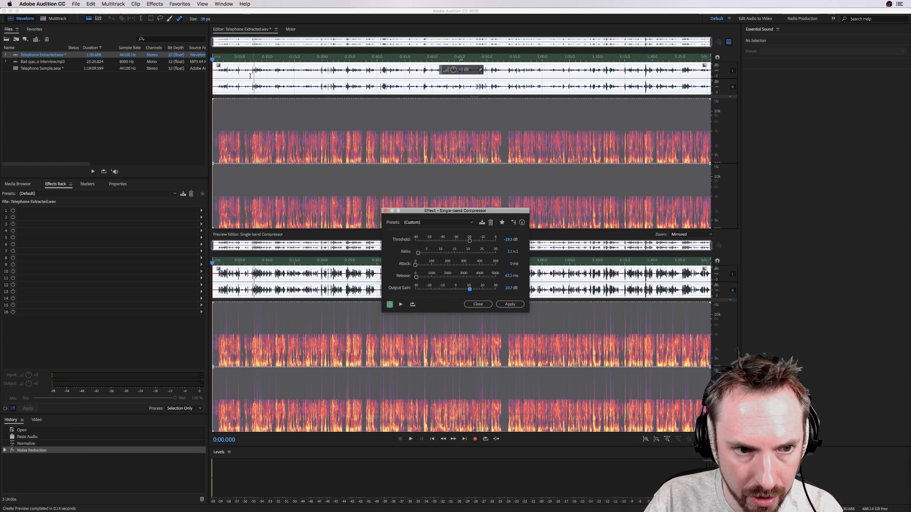
pyautogui.click(509, 304)
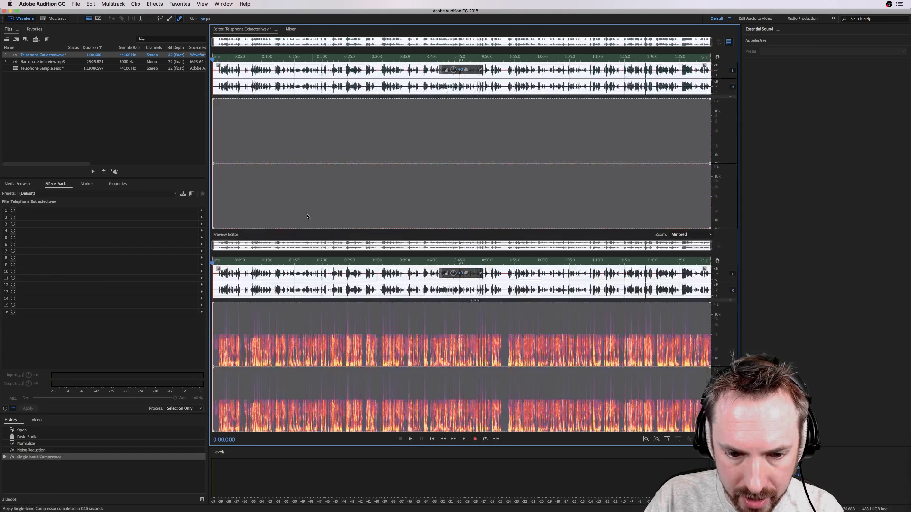
pyautogui.press('space')
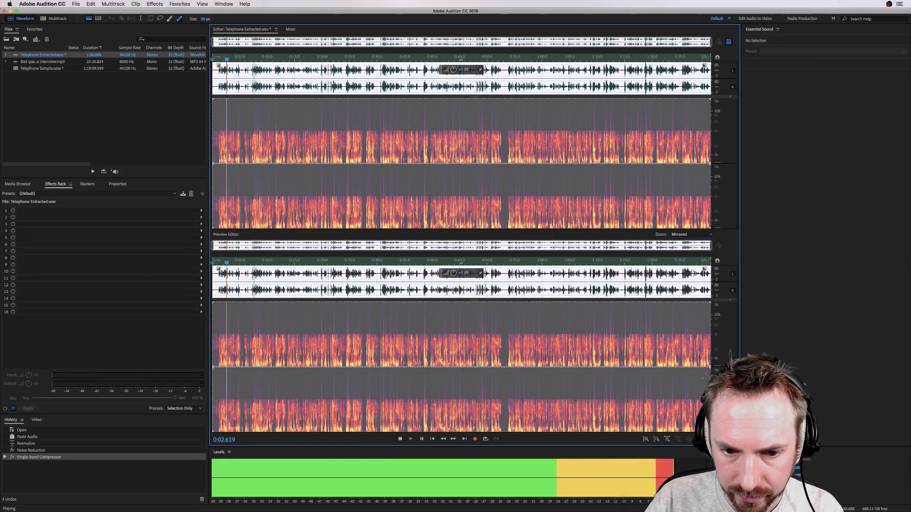
pyautogui.press('space')
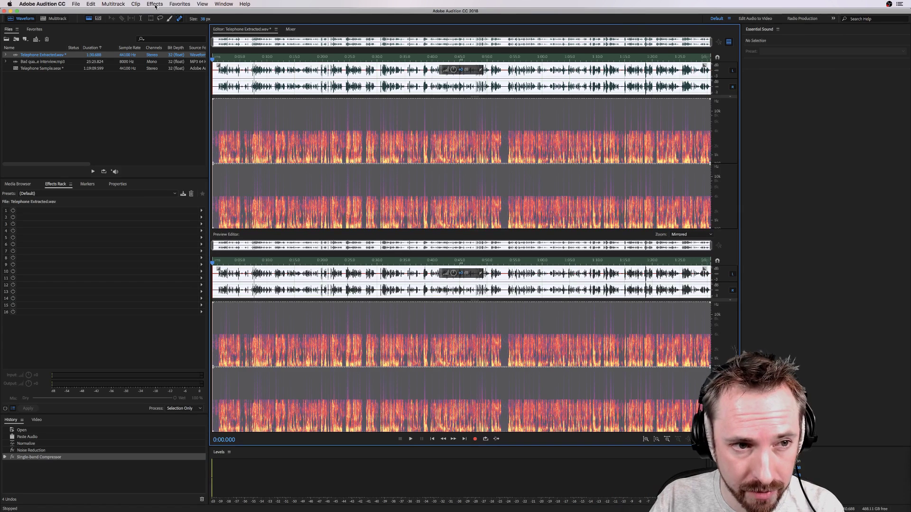
# - Open the Dynamics effect for the compressed clip and preview it with only AutoGate enabled
pyautogui.click(155, 4)
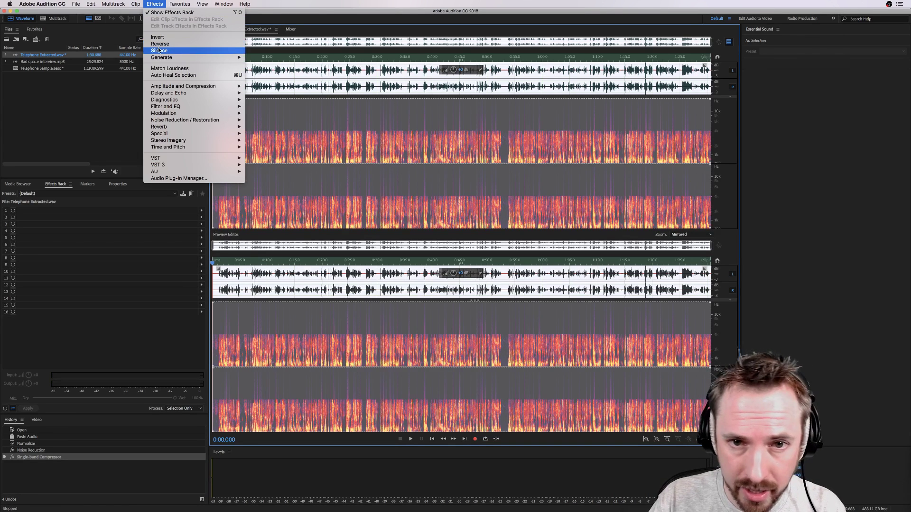
pyautogui.moveTo(159, 57)
pyautogui.moveTo(157, 86)
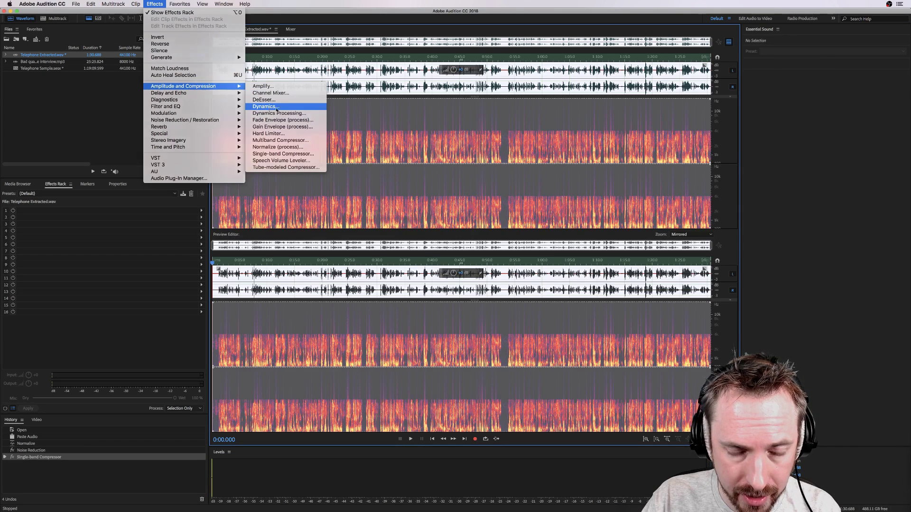
pyautogui.click(265, 106)
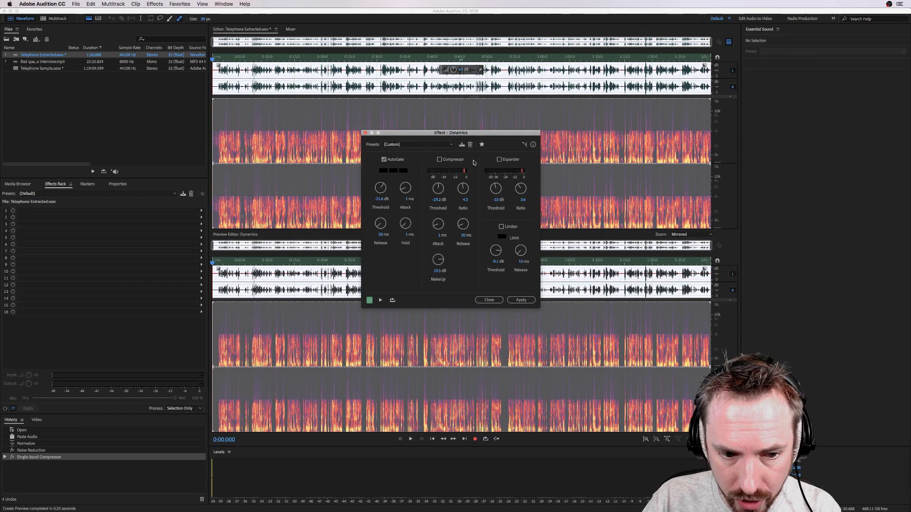
pyautogui.press('space')
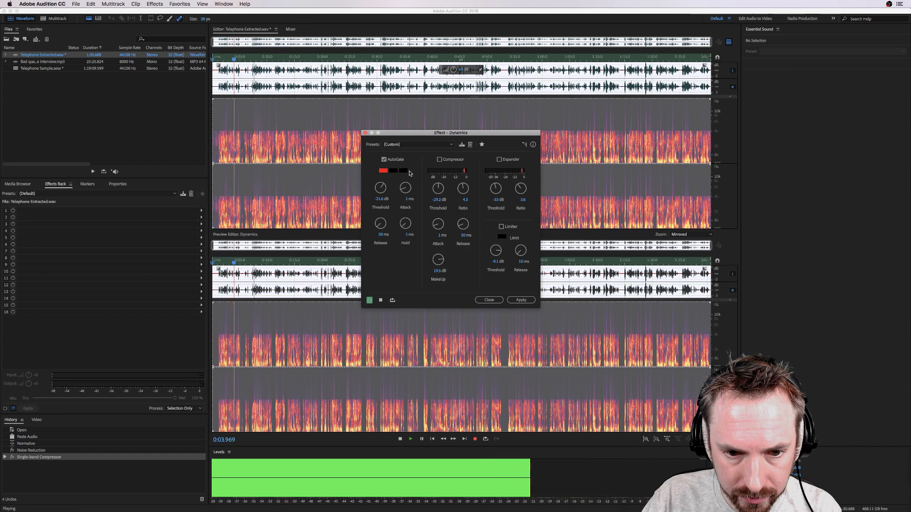
pyautogui.press('space')
# - Raise the AutoGate threshold to -15.7 dB and apply the Dynamics effect to the clip
pyautogui.moveTo(383, 191); pyautogui.dragTo(383, 190)
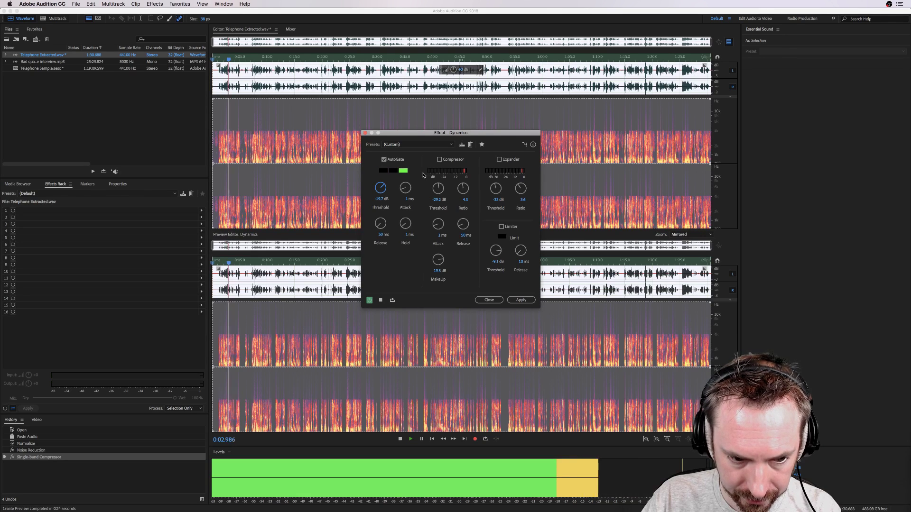
pyautogui.press('space')
pyautogui.moveTo(386, 189); pyautogui.dragTo(386, 185)
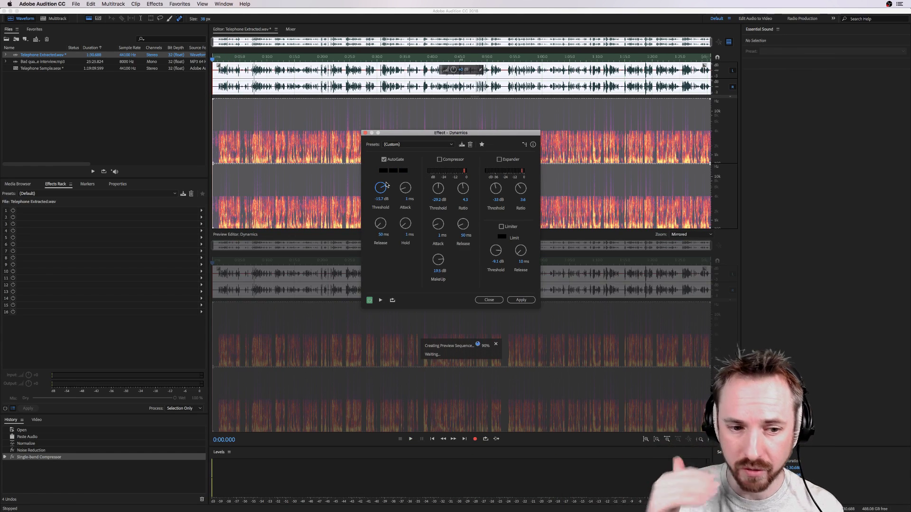
pyautogui.click(520, 300)
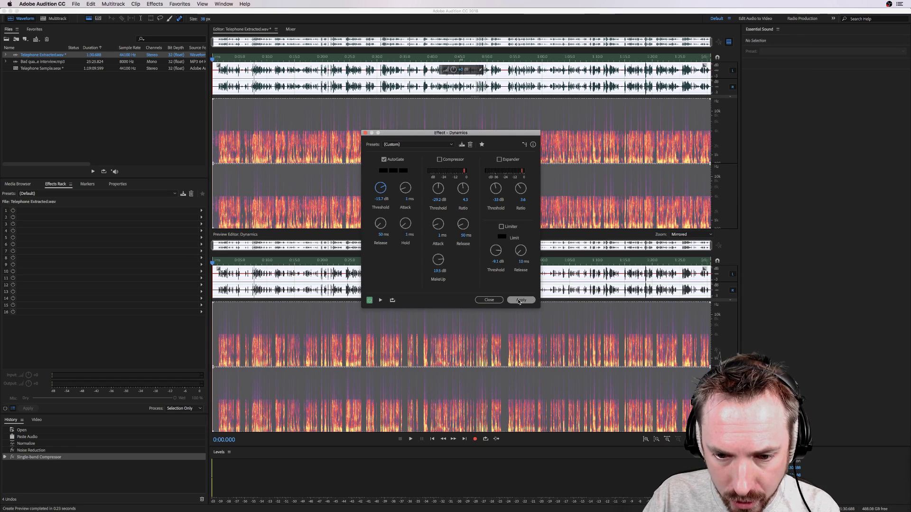
# - Return to the multitrack session and play the processed clip through the Skype Guest track effects
pyautogui.click(53, 19)
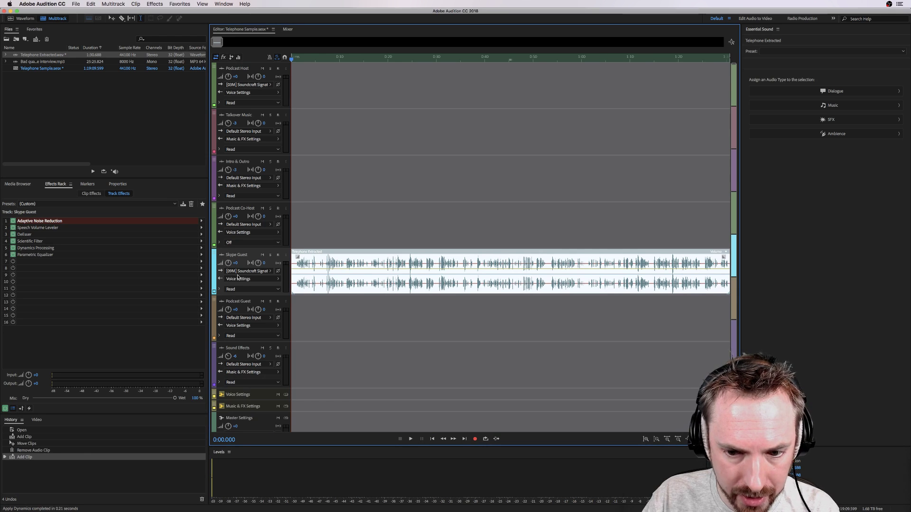
pyautogui.press('space')
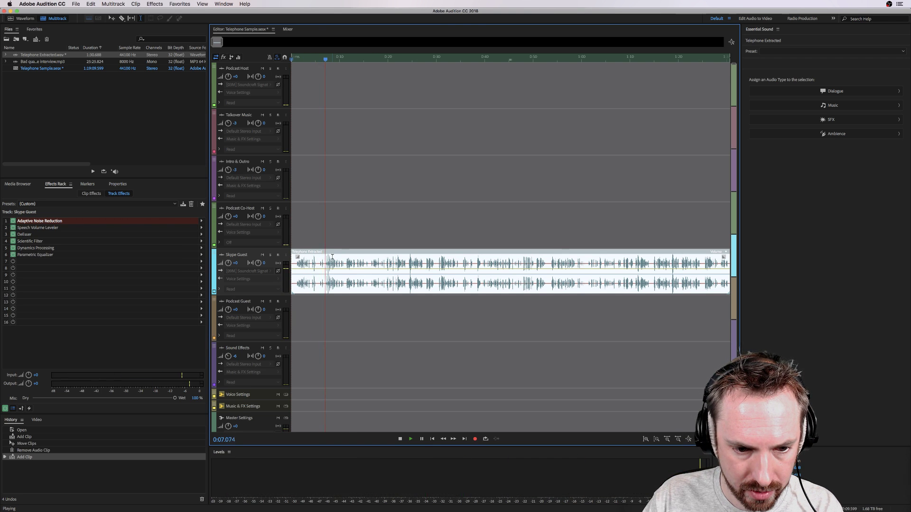
# - Stop the multitrack playback, open the original Bad quality telephone interview.mp3 and play part of its selected section for comparison
pyautogui.press('space')
pyautogui.doubleClick(39, 62)
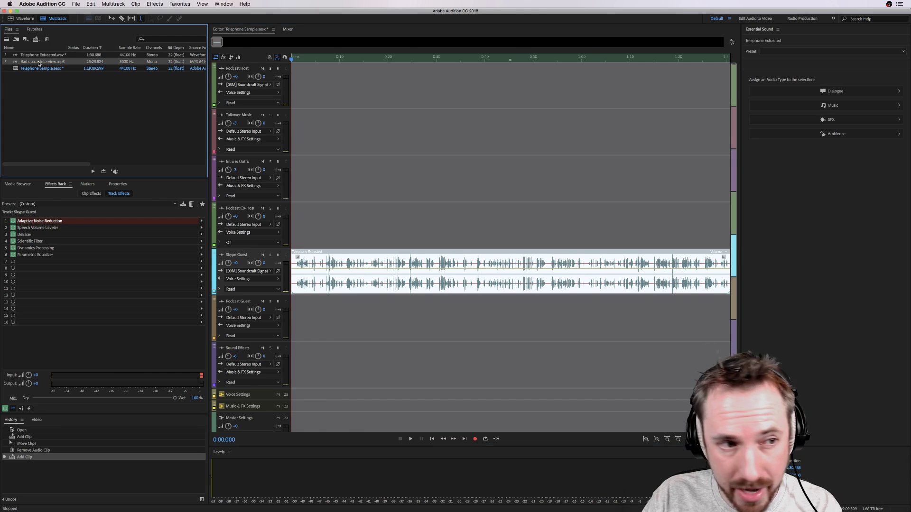
pyautogui.press('space')
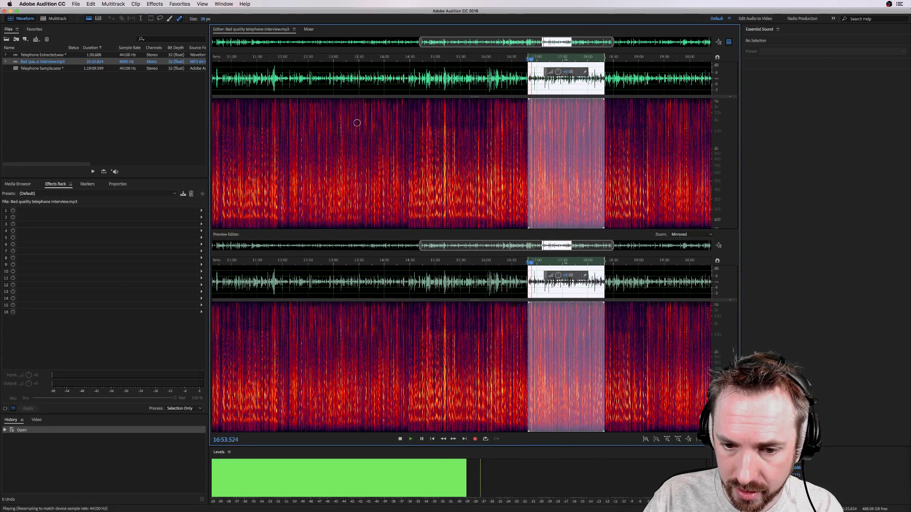
pyautogui.press('space')
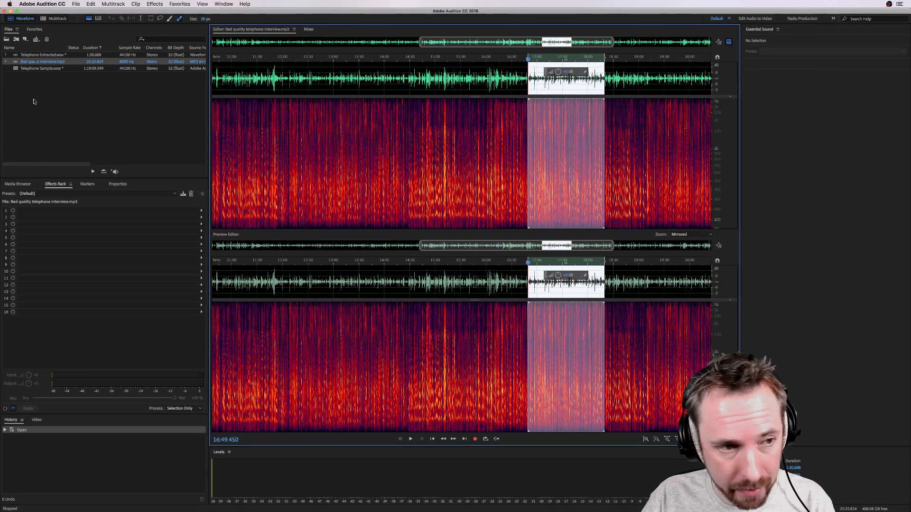
# - Return to the multitrack session and play the processed Skype Guest clip from about 0:53, stopping after a few seconds
pyautogui.click(52, 18)
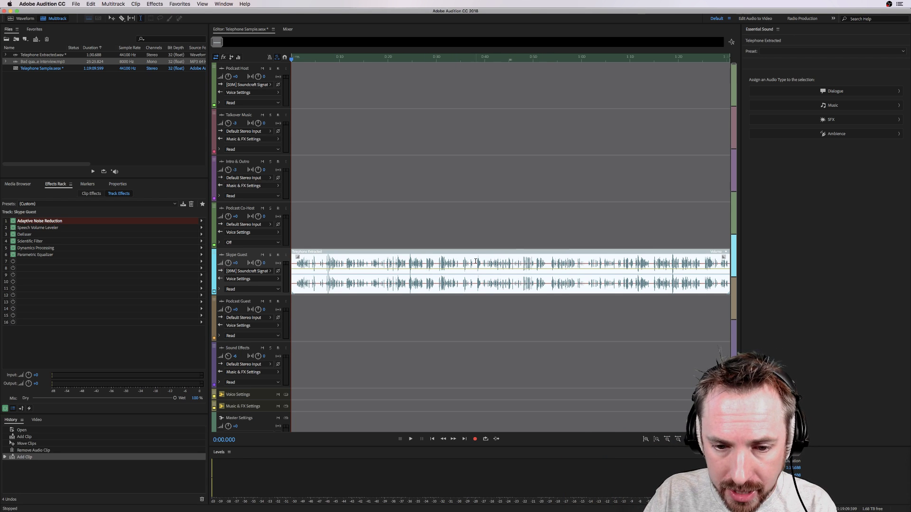
pyautogui.click(549, 259)
pyautogui.press('space')
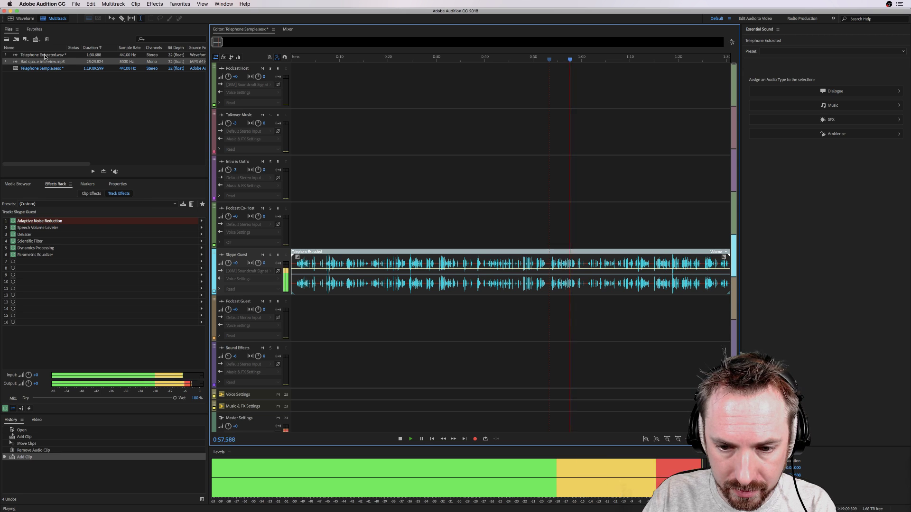
pyautogui.press('space')
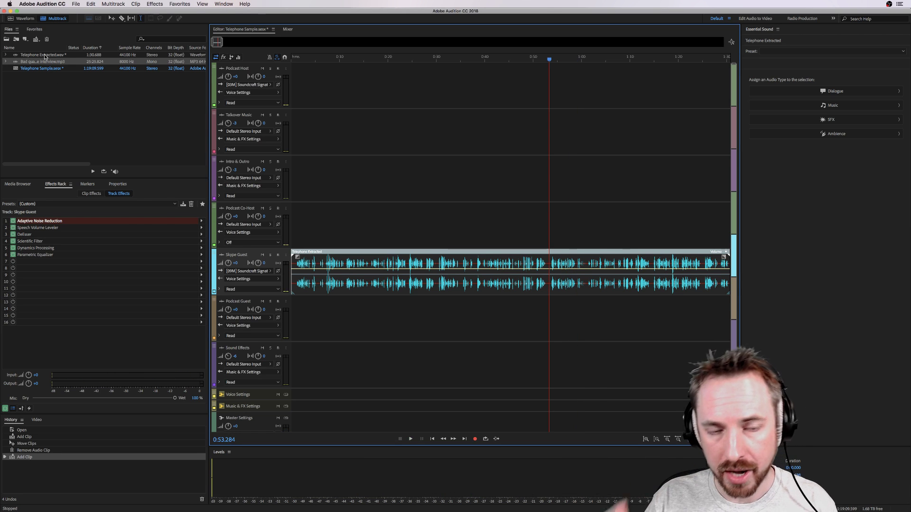